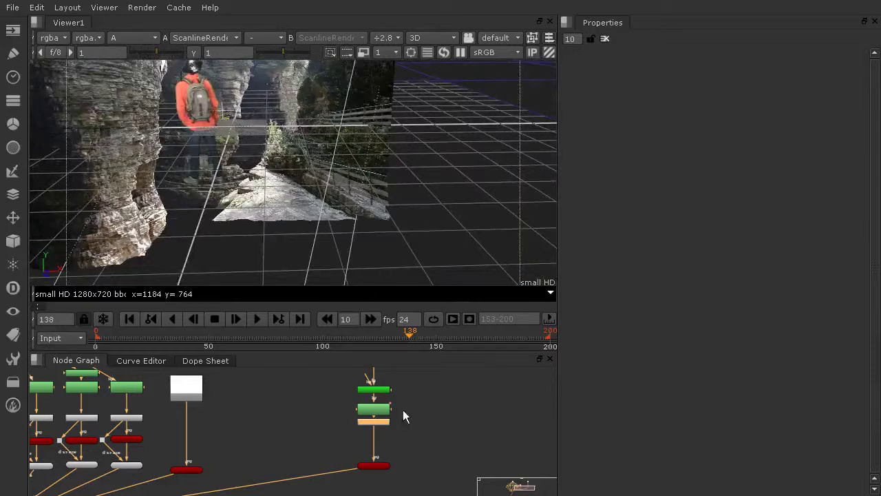
# Step: Set the hiker card's uniform scale to 0.44 and move it over the rocky path, to about x 0.198, y -0.148
pyautogui.click(381, 467)
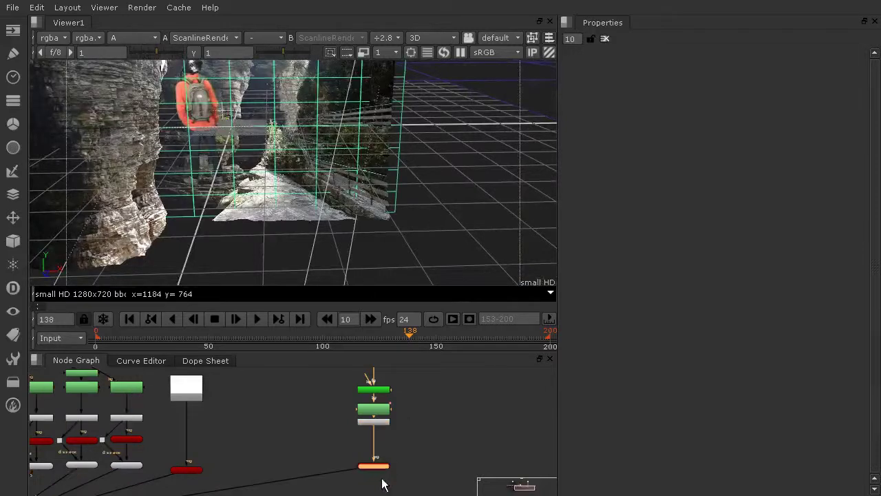
pyautogui.doubleClick(382, 469)
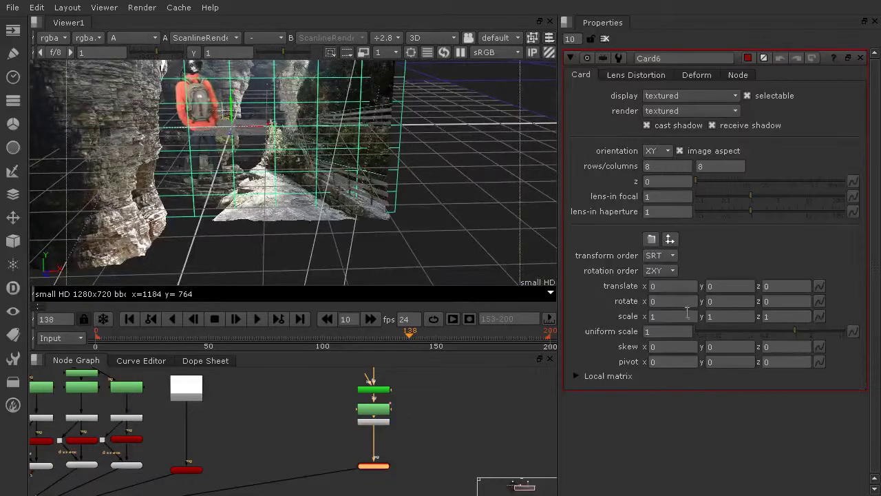
pyautogui.moveTo(795, 332)
pyautogui.mouseDown()
pyautogui.moveTo(769, 330)
pyautogui.moveTo(777, 329)
pyautogui.mouseUp()
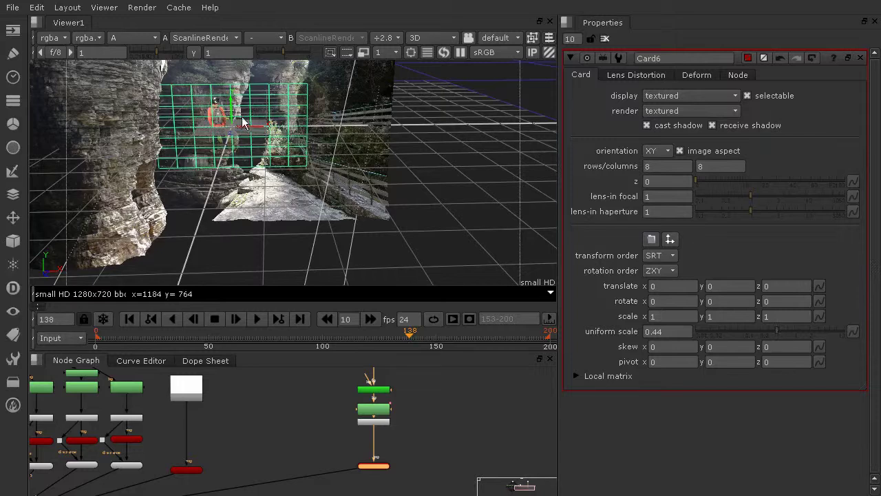
pyautogui.moveTo(234, 108); pyautogui.dragTo(328, 190)
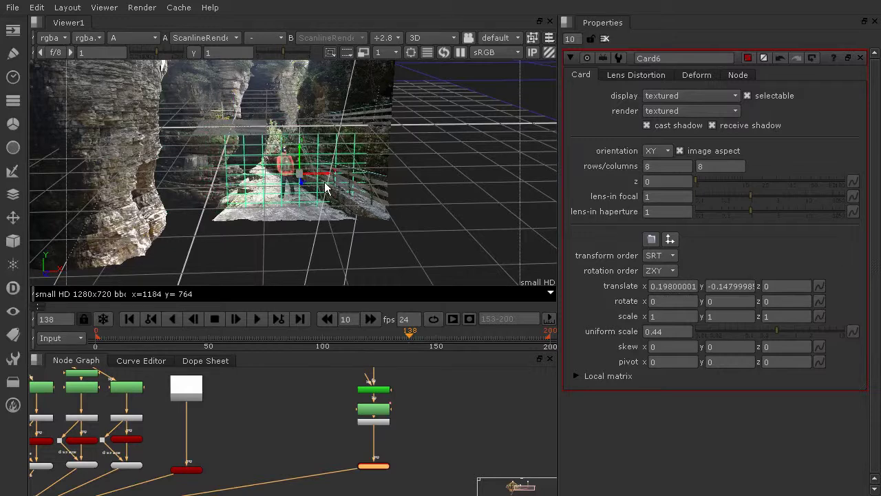
# Step: At frame 0, reposition the hiker's card to about x 0.17, y -0.138 and reduce its uniform scale to 0.29
pyautogui.click(97, 345)
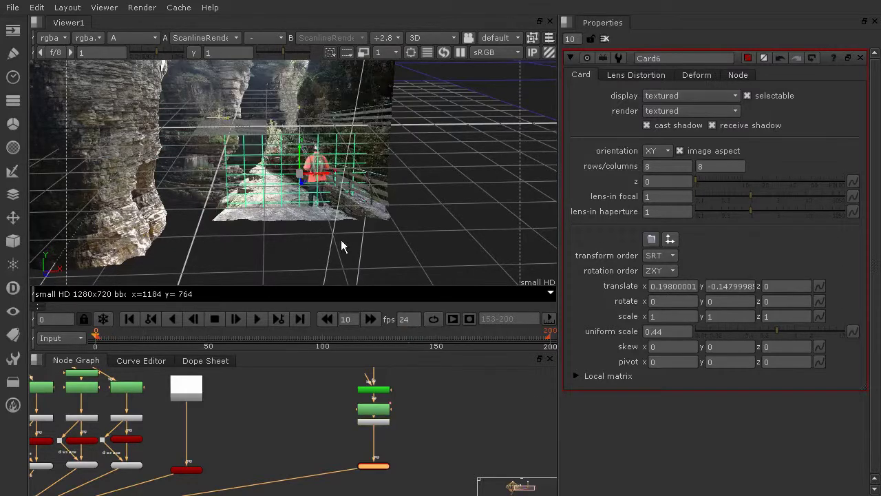
pyautogui.scroll(3, 312, 232)
pyautogui.keyDown('ctrl'); pyautogui.moveTo(312, 230); pyautogui.dragTo(345, 165); pyautogui.keyUp('ctrl')
pyautogui.keyDown('ctrl'); pyautogui.moveTo(361, 260); pyautogui.dragTo(457, 291); pyautogui.keyUp('ctrl')
pyautogui.moveTo(775, 331); pyautogui.dragTo(768, 329)
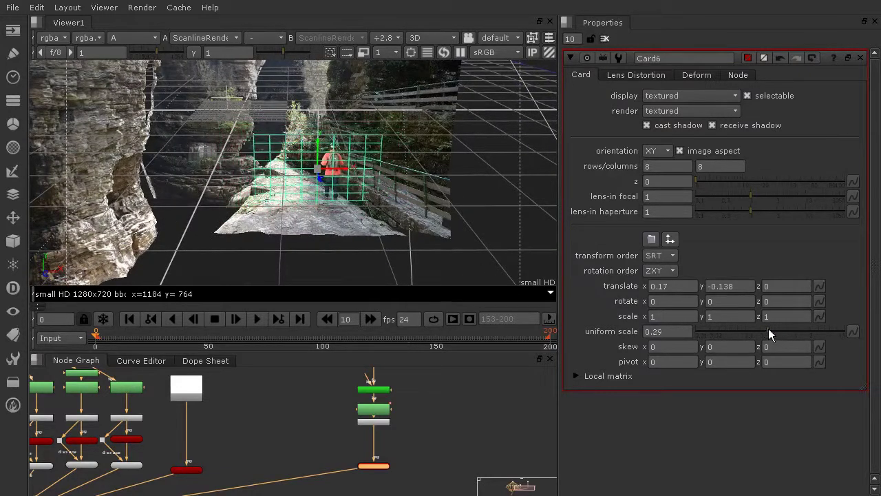
# Step: Lower the hiker's card so the feet meet the stone path, at about x 0.156, y -0.175
pyautogui.scroll(3, 329, 174)
pyautogui.moveTo(355, 181); pyautogui.dragTo(337, 148)
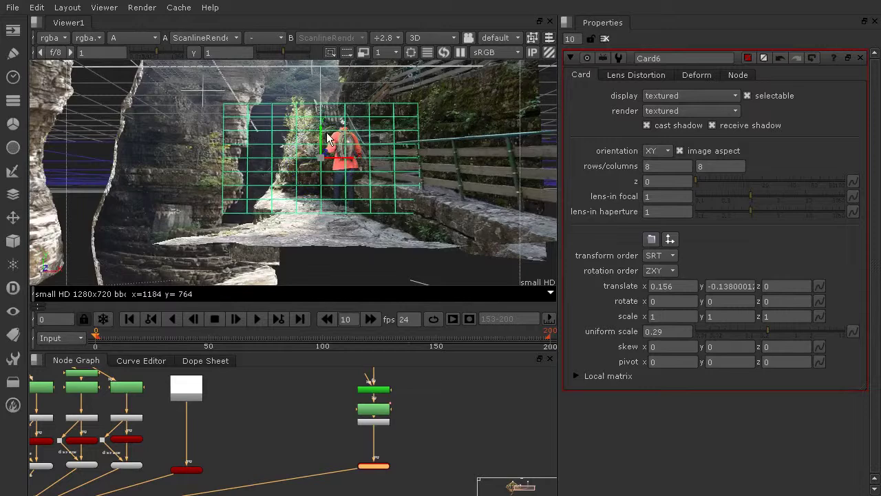
pyautogui.moveTo(322, 135); pyautogui.dragTo(331, 160)
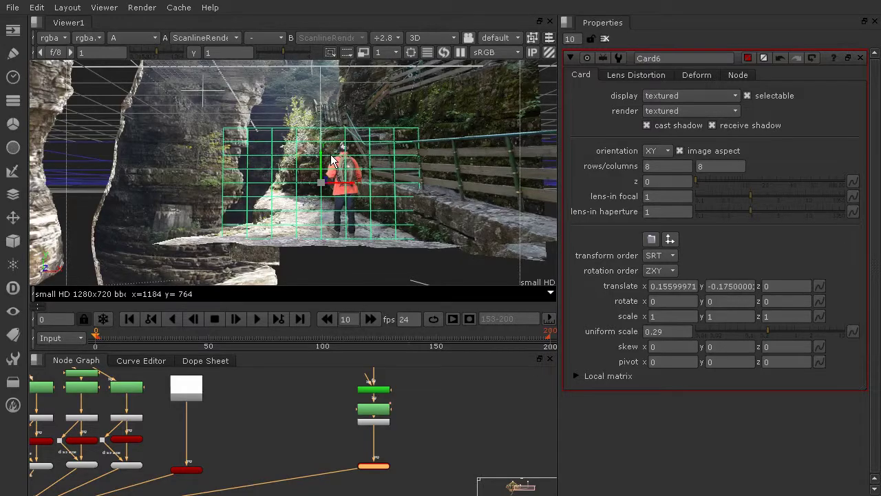
# Step: Check the hiker's position through to frame 200 and shift the card along X to about 0.1955
pyautogui.keyDown('ctrl'); pyautogui.moveTo(308, 247); pyautogui.dragTo(406, 252); pyautogui.keyUp('ctrl')
pyautogui.click(137, 337)
pyautogui.click(343, 334)
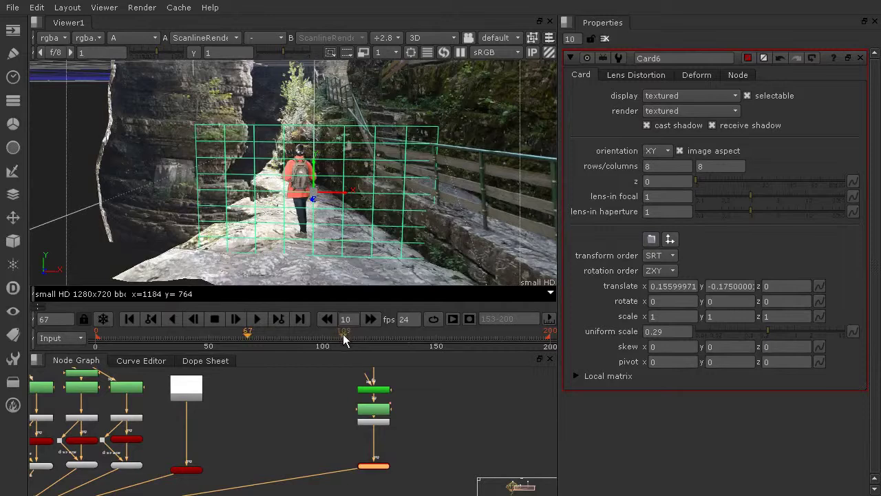
pyautogui.click(549, 335)
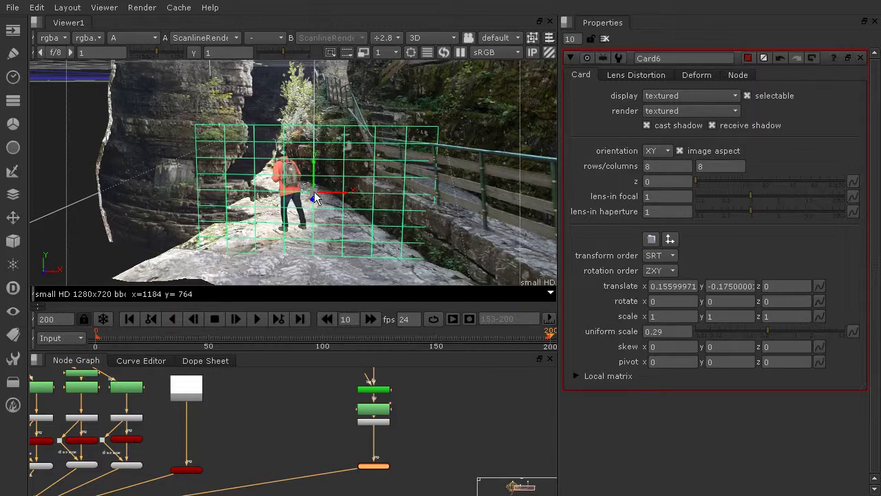
pyautogui.moveTo(334, 199); pyautogui.dragTo(366, 199)
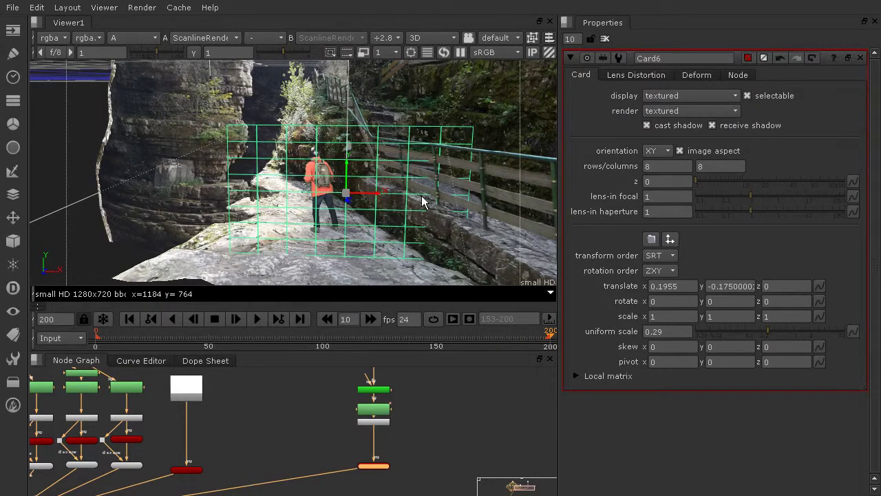
# Step: Scrub back to frame 0 and forward again to examine how the hiker walks along the path in 3D
pyautogui.moveTo(452, 341); pyautogui.dragTo(342, 342)
pyautogui.click(262, 340)
pyautogui.moveTo(214, 345); pyautogui.dragTo(181, 340)
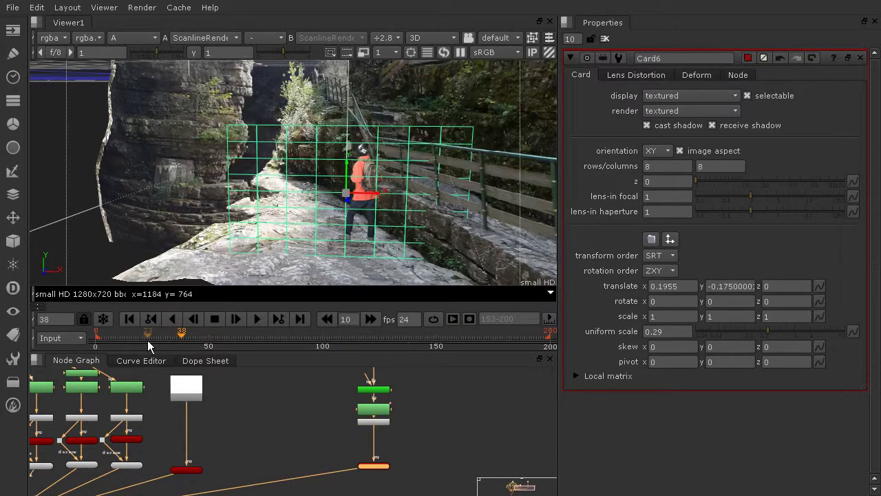
pyautogui.click(95, 344)
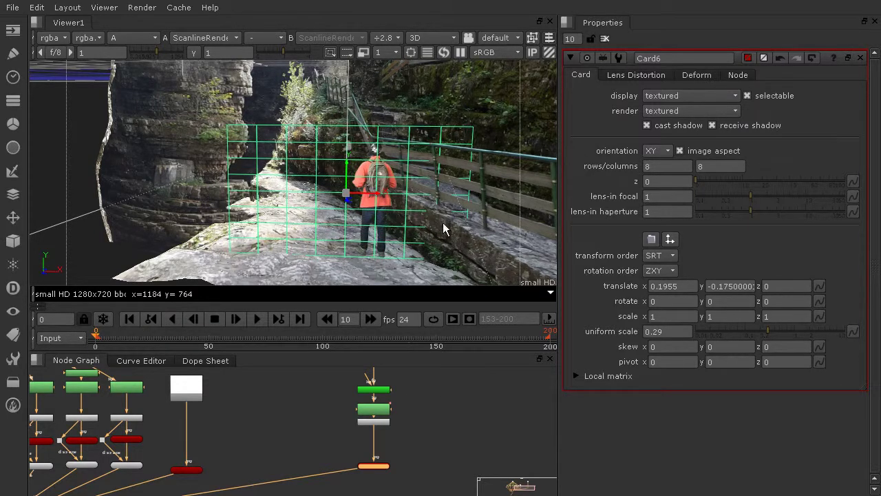
pyautogui.click(267, 334)
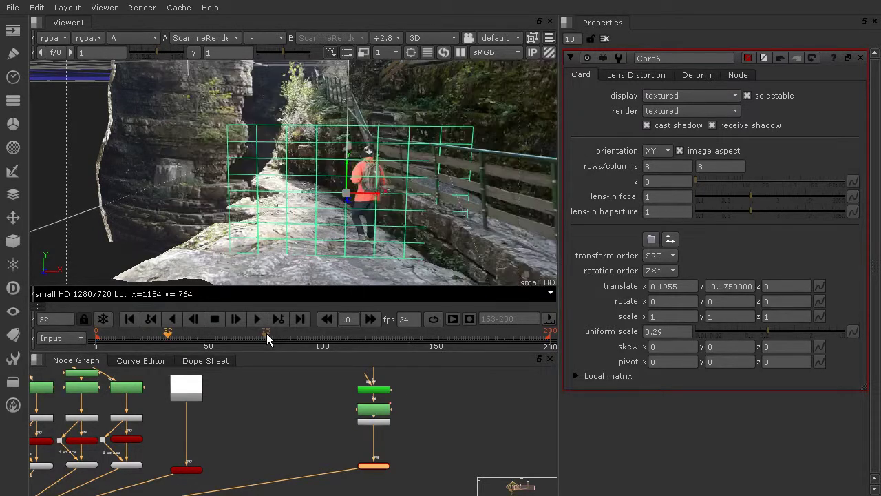
pyautogui.click(334, 332)
pyautogui.click(405, 333)
pyautogui.click(485, 334)
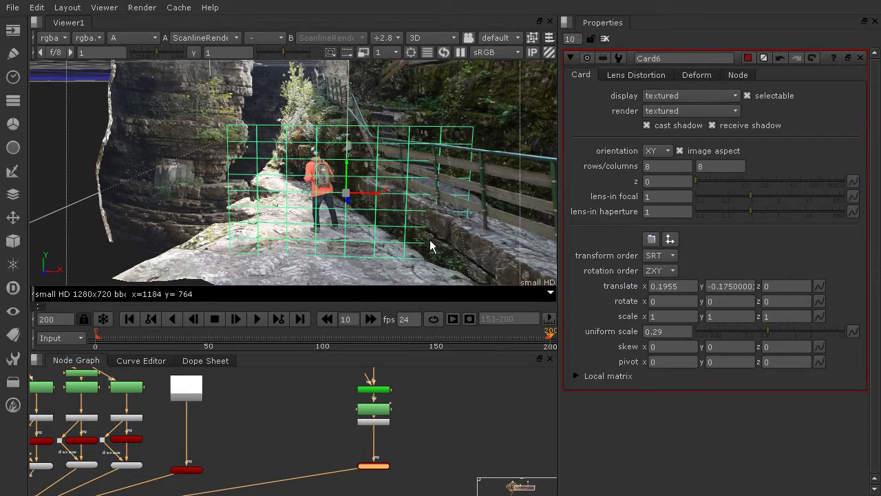
# Step: Clear the selection in the 3D scene and switch the viewer to the 2D render
pyautogui.keyDown('ctrl'); pyautogui.moveTo(430, 246); pyautogui.dragTo(304, 298); pyautogui.keyUp('ctrl')
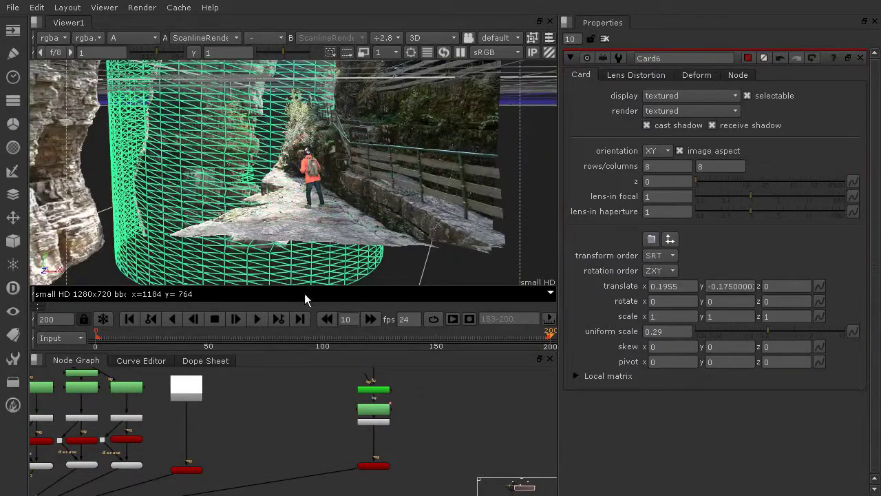
pyautogui.click(449, 258)
pyautogui.click(427, 38)
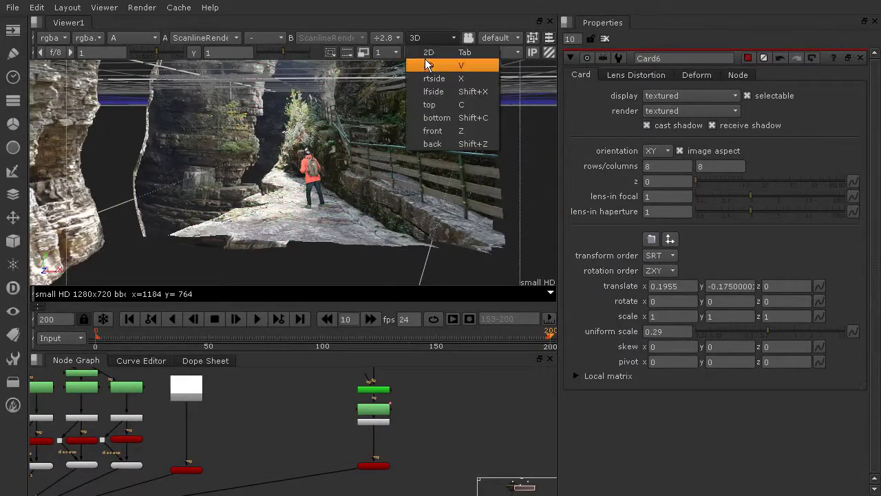
pyautogui.click(423, 63)
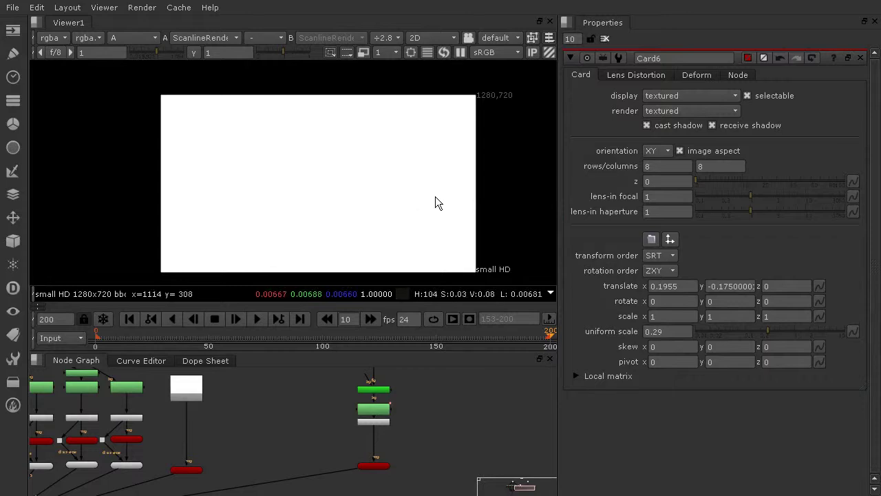
# Step: Close the open node properties and set the viewer to display RGB instead of the alpha channel
pyautogui.scroll(-3, 276, 399)
pyautogui.scroll(5, 207, 413)
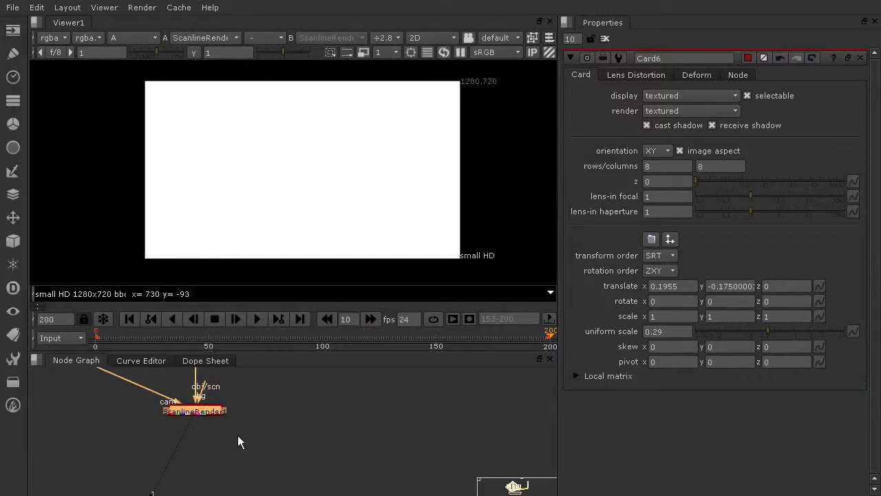
pyautogui.click(238, 435)
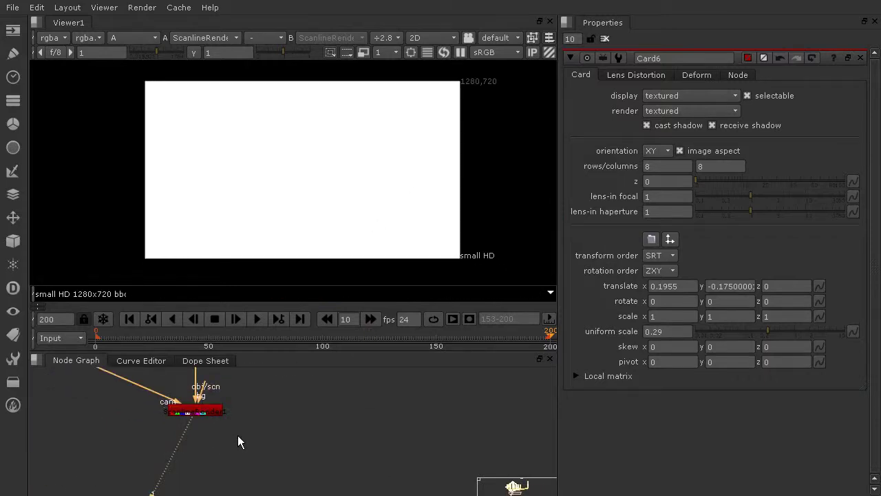
pyautogui.click(604, 39)
pyautogui.scroll(-3, 350, 396)
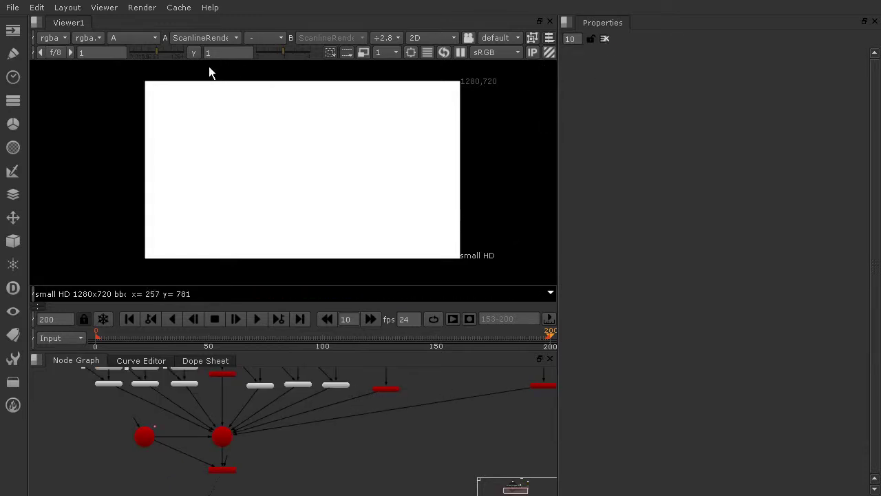
pyautogui.click(152, 38)
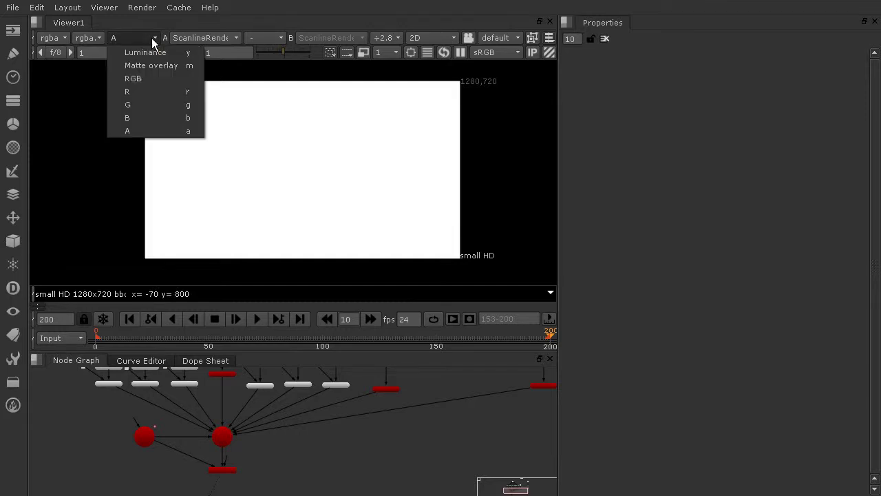
pyautogui.click(150, 80)
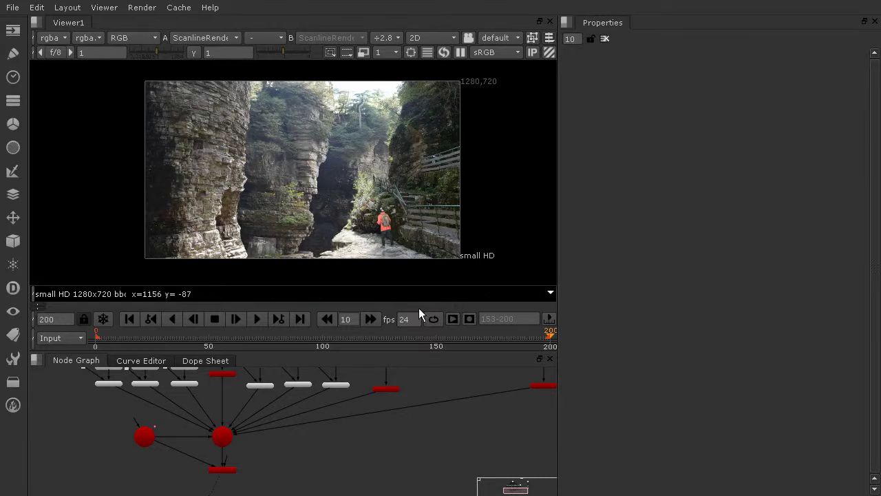
# Step: Scrub through the rendered composite between frames 0 and 200 to examine the hiker's placement and motion
pyautogui.click(154, 338)
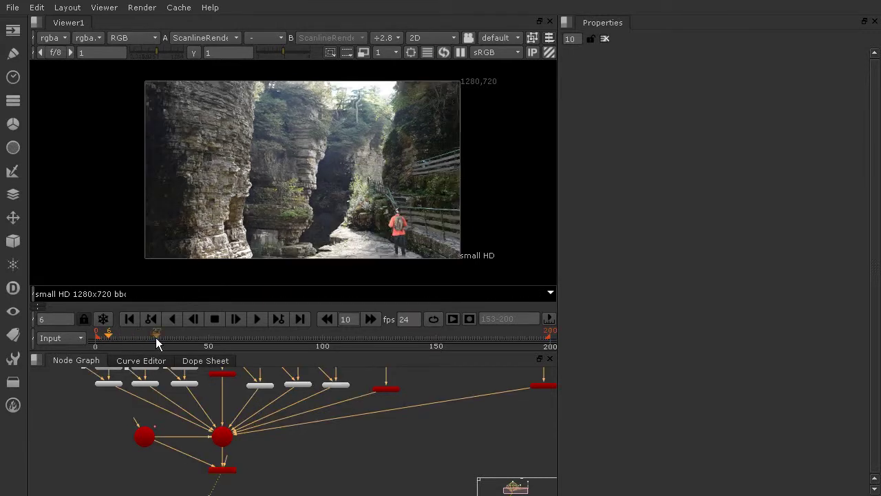
pyautogui.click(301, 342)
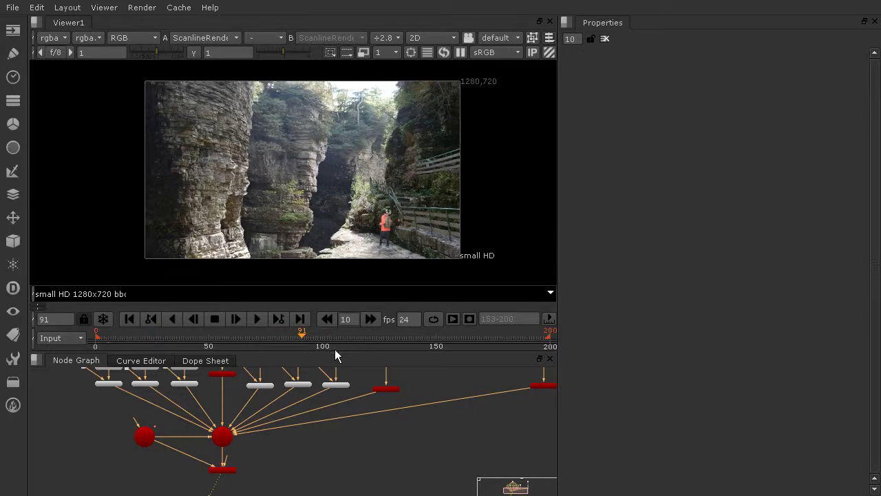
pyautogui.click(192, 341)
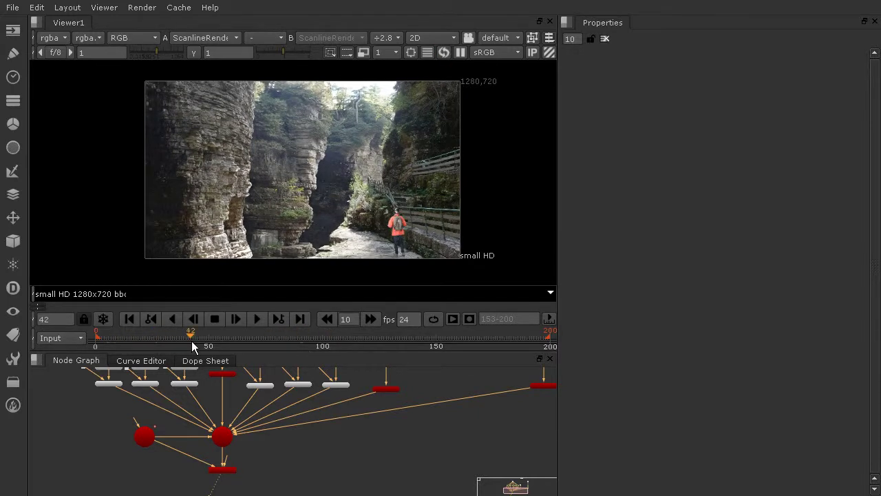
pyautogui.click(226, 343)
pyautogui.click(267, 344)
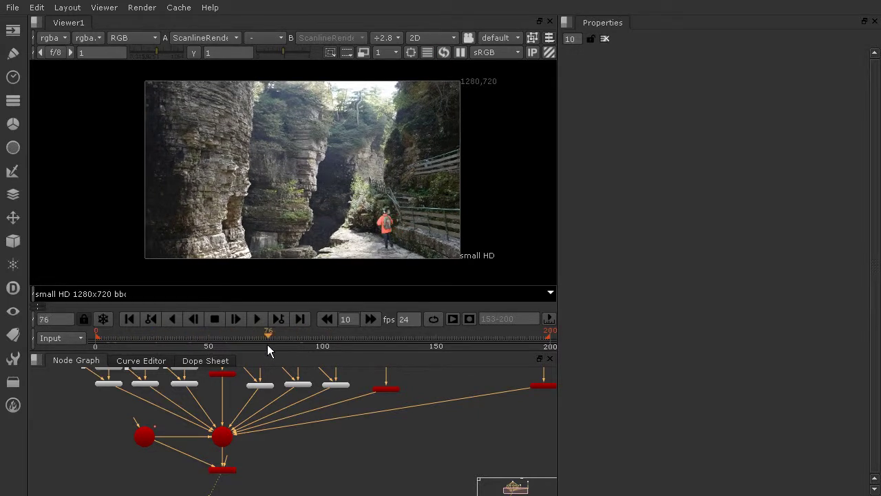
pyautogui.click(409, 343)
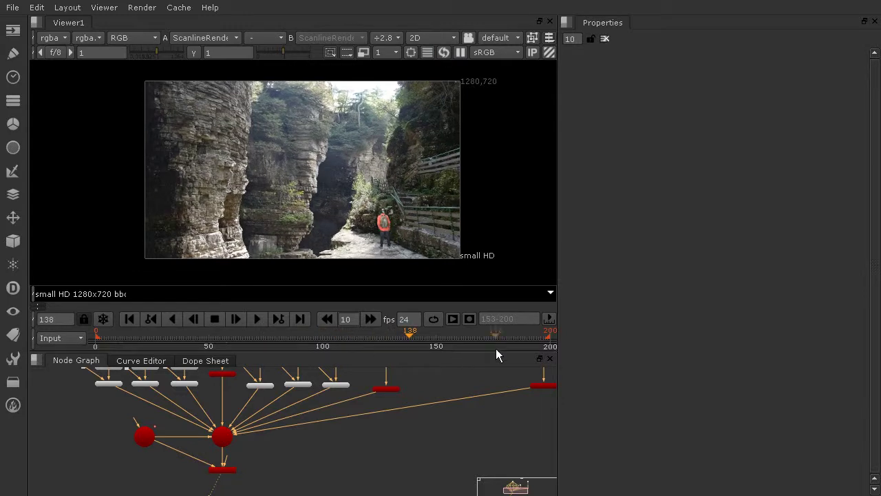
pyautogui.click(551, 341)
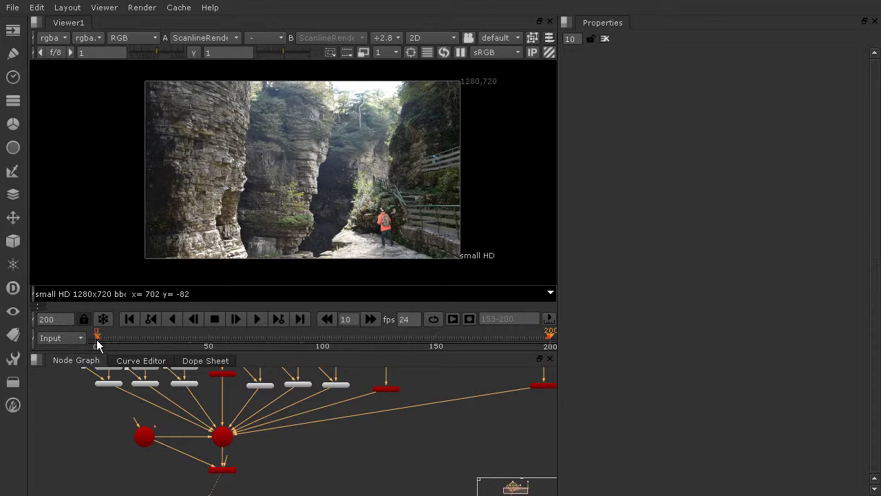
pyautogui.click(197, 340)
# Step: Enlarge the viewer, frame the composite closer, and play the shot to review the hiker's walk
pyautogui.moveTo(198, 352); pyautogui.dragTo(199, 418)
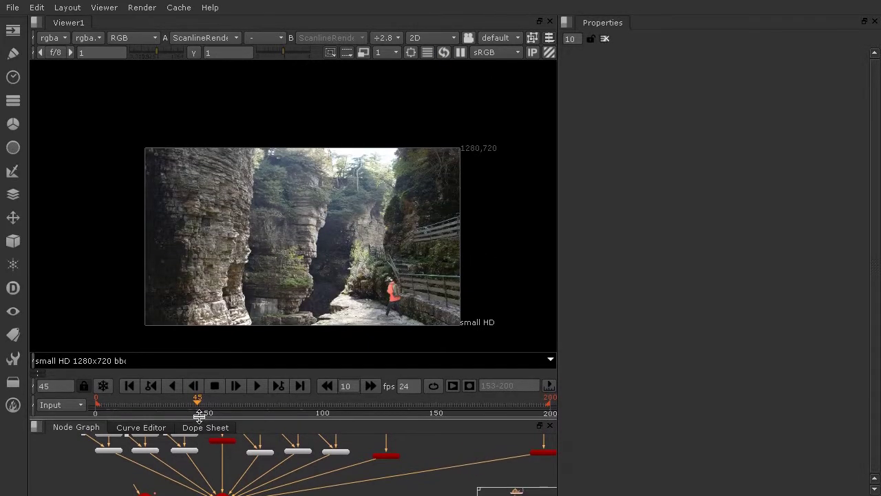
pyautogui.scroll(2, 371, 272)
pyautogui.moveTo(365, 253); pyautogui.dragTo(383, 255, button='middle')
pyautogui.scroll(1, 416, 232)
pyautogui.moveTo(416, 231); pyautogui.dragTo(442, 222, button='middle')
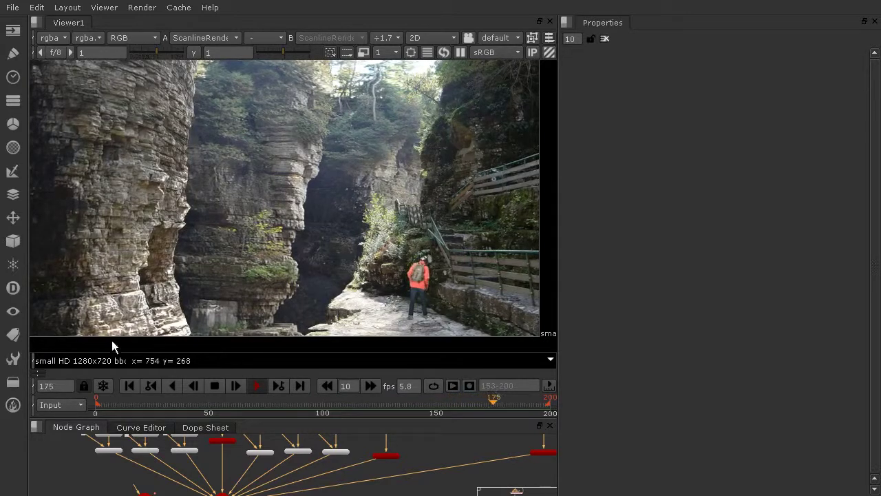
pyautogui.click(215, 385)
# Step: Locate the Premult8 node above the hiker card and display its output in the viewer
pyautogui.scroll(-5, 413, 449)
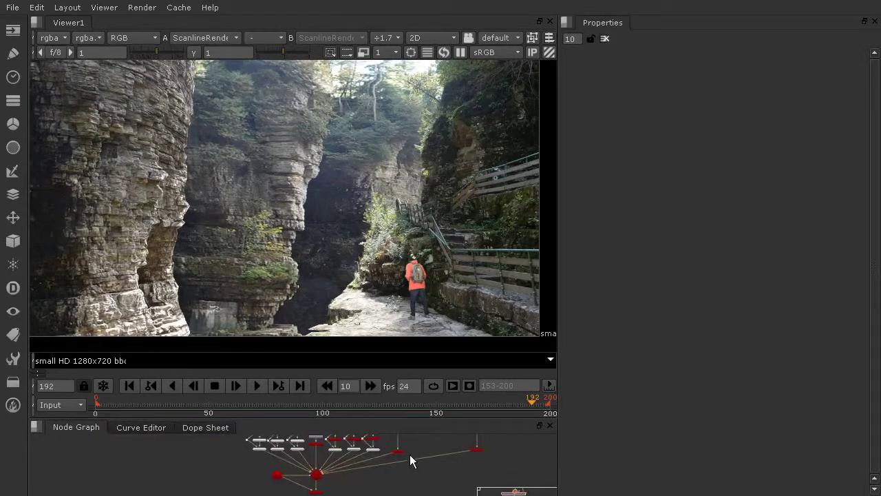
pyautogui.scroll(5, 410, 456)
pyautogui.scroll(-3, 405, 455)
pyautogui.moveTo(404, 461); pyautogui.dragTo(403, 493, button='middle')
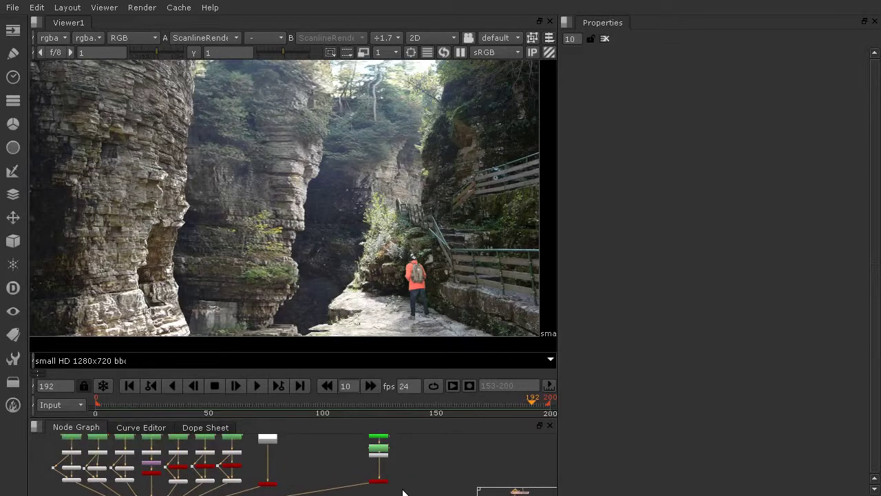
pyautogui.click(385, 457)
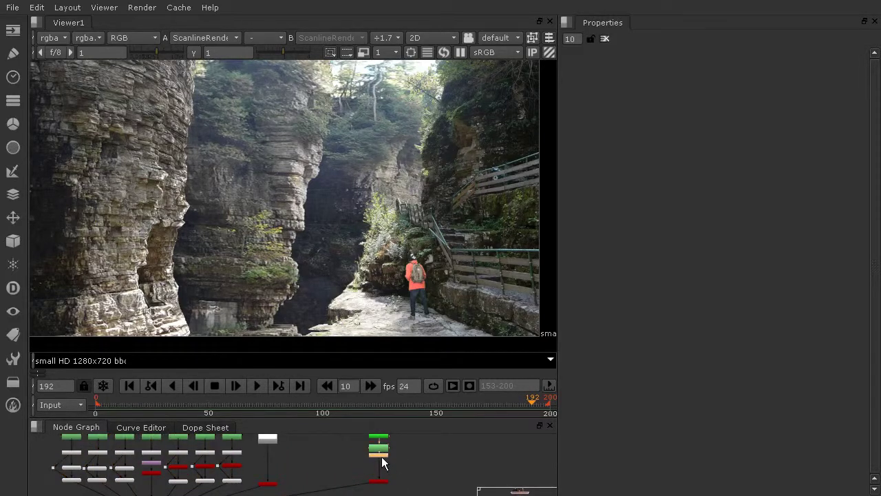
pyautogui.scroll(5, 376, 461)
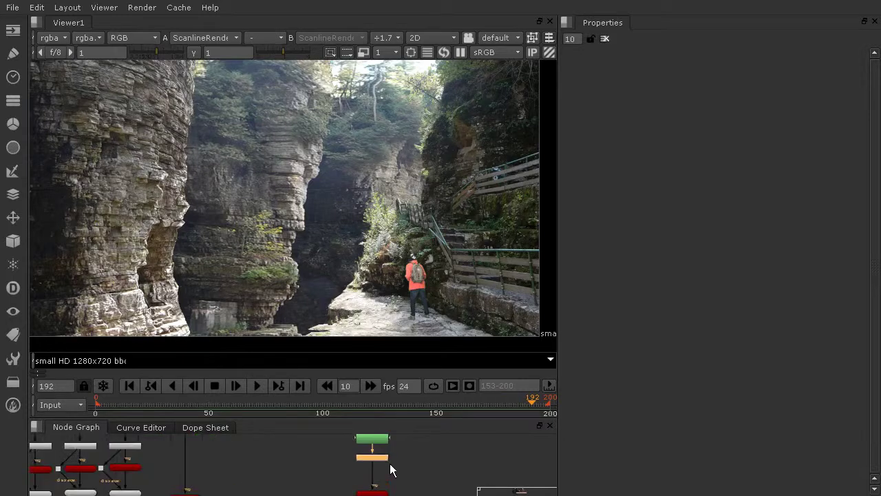
pyautogui.moveTo(377, 462); pyautogui.dragTo(377, 459)
pyautogui.press('1')
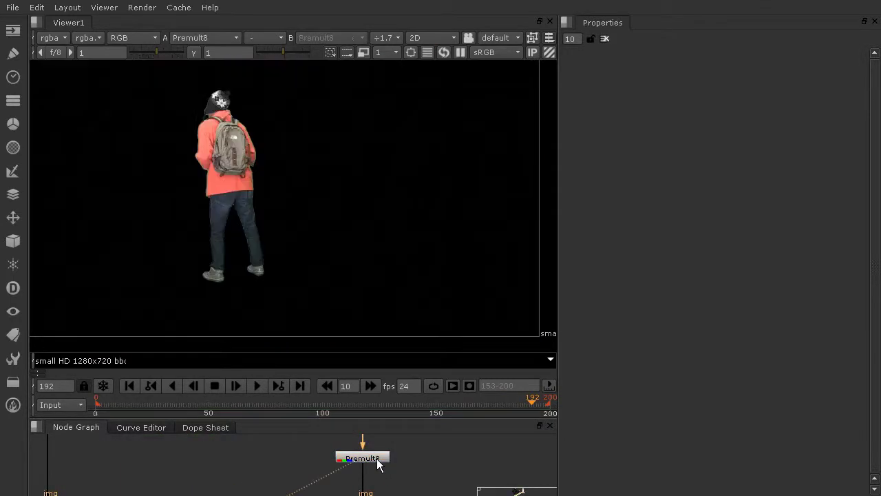
# Step: Scrub through the isolated hiker footage to frame 187 to examine the walk
pyautogui.scroll(-2, 238, 176)
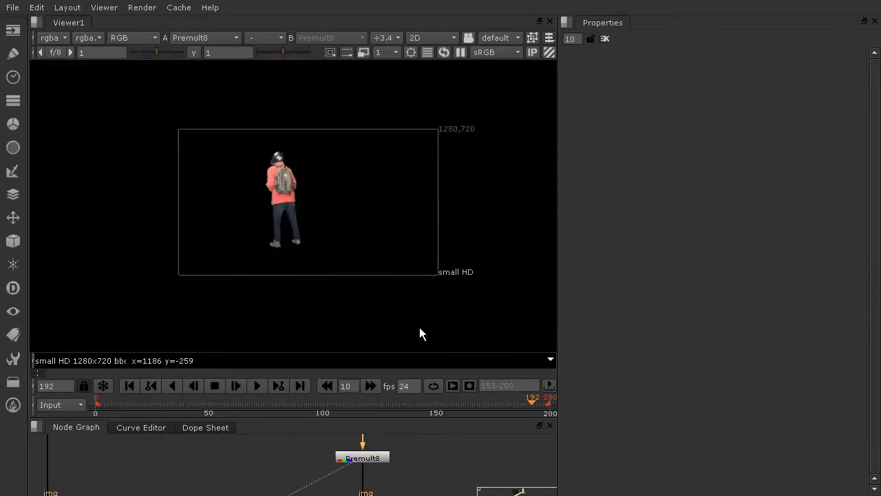
pyautogui.moveTo(97, 405); pyautogui.dragTo(298, 404)
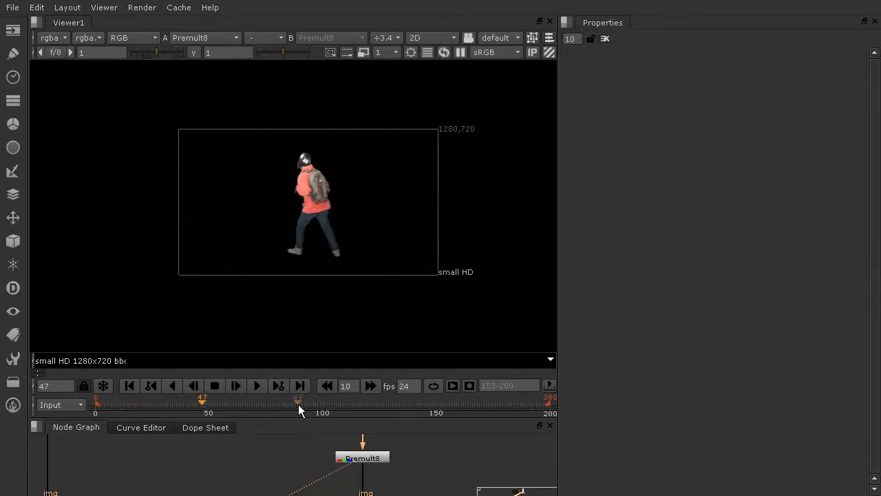
pyautogui.click(449, 403)
pyautogui.click(520, 402)
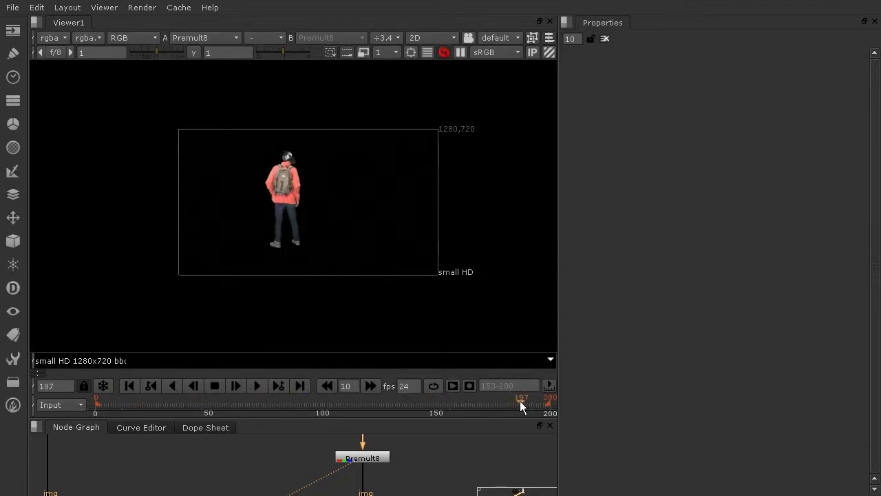
# Step: Inspect the isolated hiker's alpha channel in the viewer and return the display to RGB
pyautogui.click(128, 37)
pyautogui.click(143, 133)
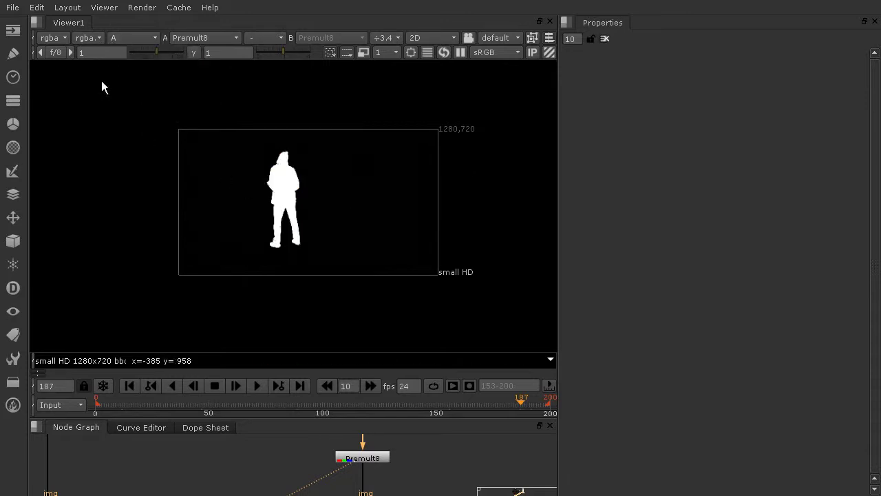
pyautogui.click(129, 37)
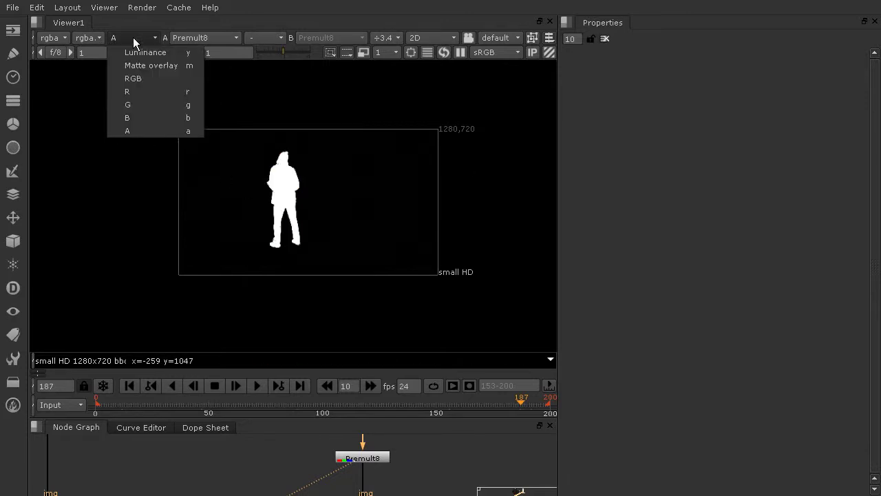
pyautogui.click(136, 77)
# Step: Move the hiker's Card6 node beside the neighbouring card to free space beneath Premult8
pyautogui.scroll(-5, 413, 476)
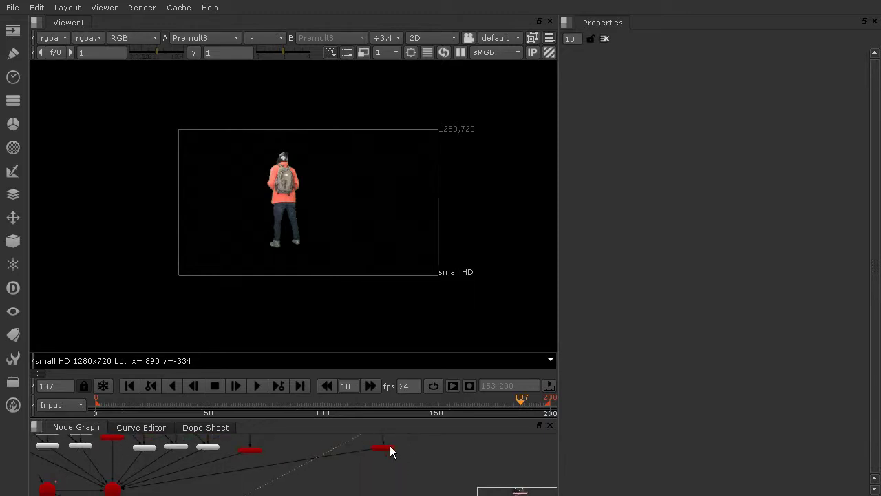
pyautogui.moveTo(343, 447); pyautogui.dragTo(312, 451)
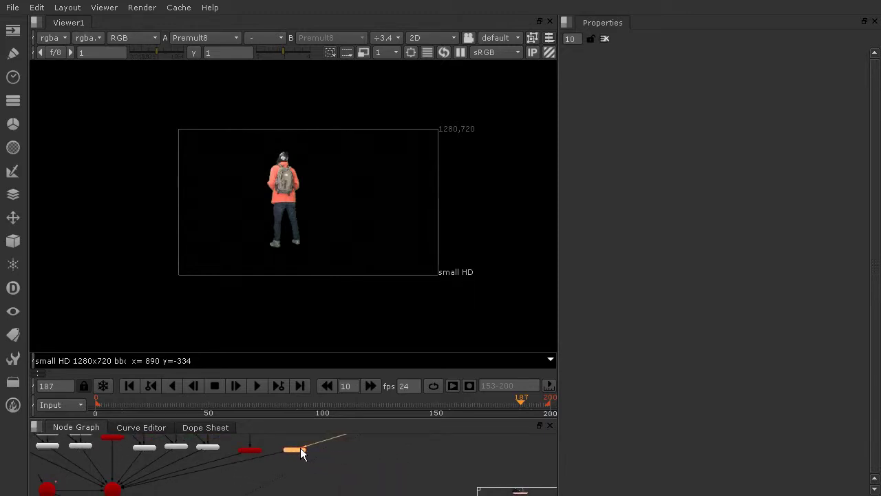
pyautogui.scroll(5, 338, 467)
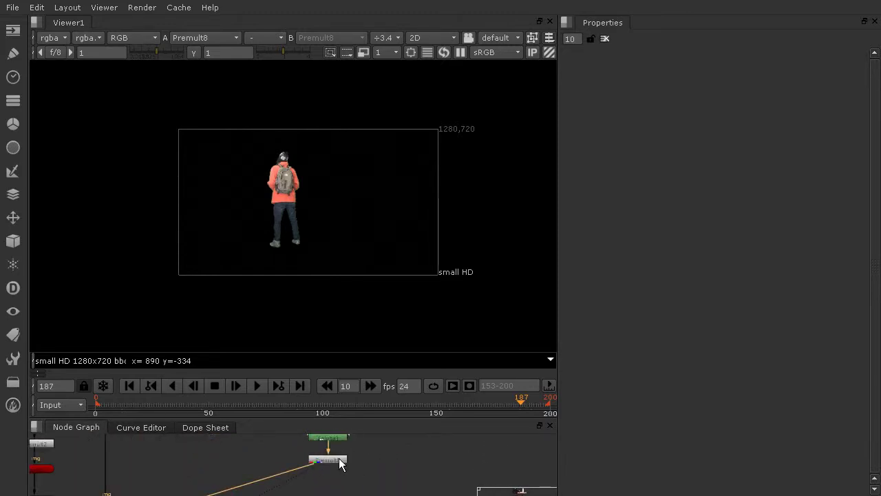
# Step: Add a second Card node for the hiker, connect its image input to Premult8 and place it directly below
pyautogui.scroll(-4, 341, 465)
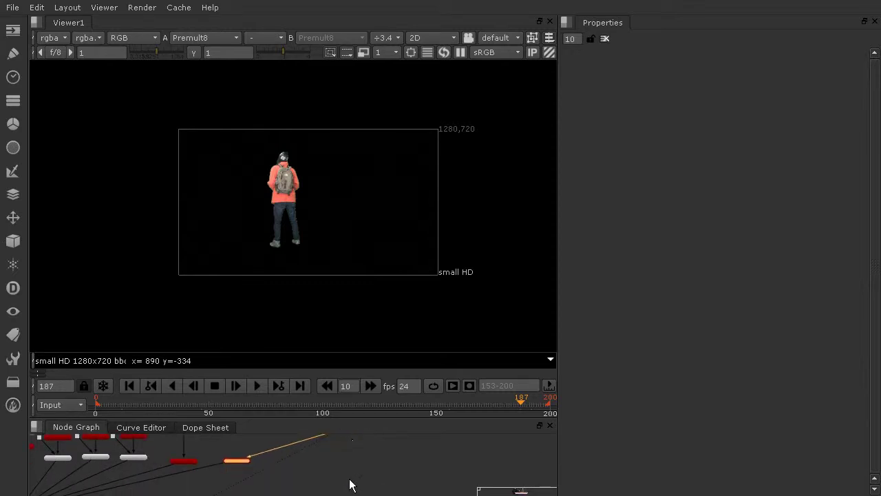
pyautogui.scroll(3, 370, 476)
pyautogui.scroll(-2, 375, 474)
pyautogui.moveTo(378, 472); pyautogui.dragTo(376, 494, button='middle')
pyautogui.scroll(2, 383, 487)
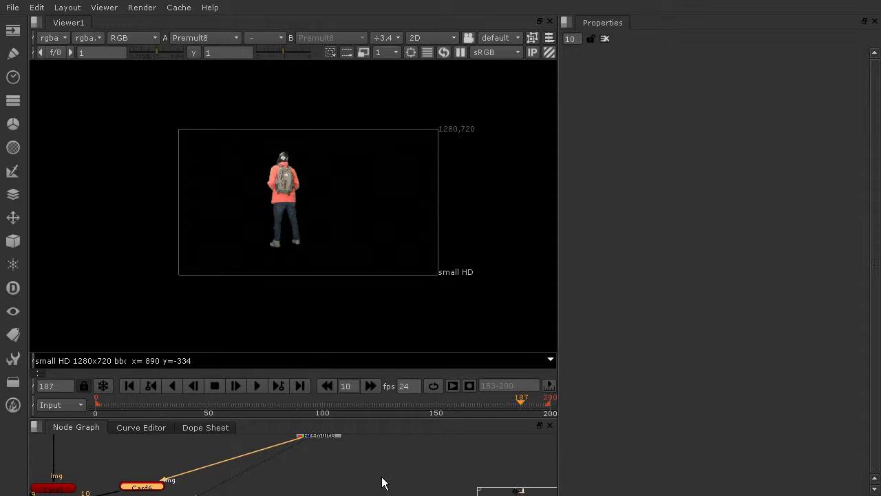
pyautogui.click(383, 485)
pyautogui.press('Tab')
pyautogui.write('car')
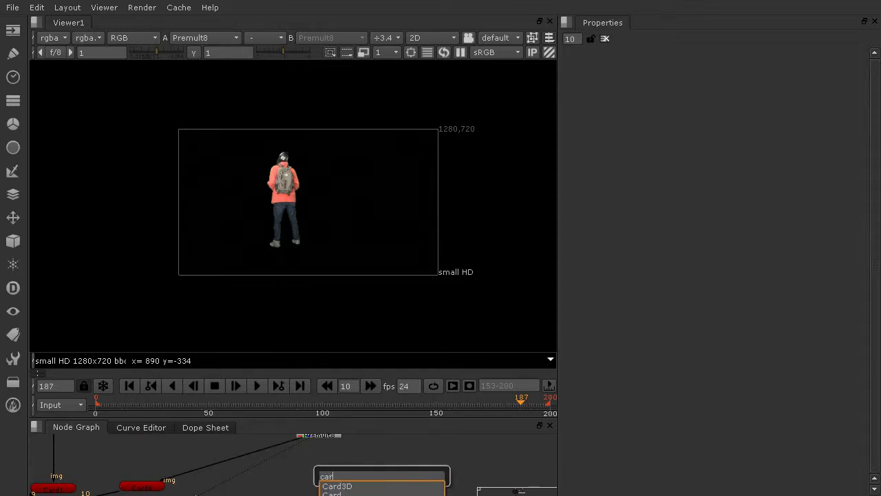
pyautogui.write('d')
pyautogui.press('Return')
pyautogui.moveTo(365, 467); pyautogui.dragTo(319, 438)
pyautogui.moveTo(365, 480); pyautogui.dragTo(303, 495)
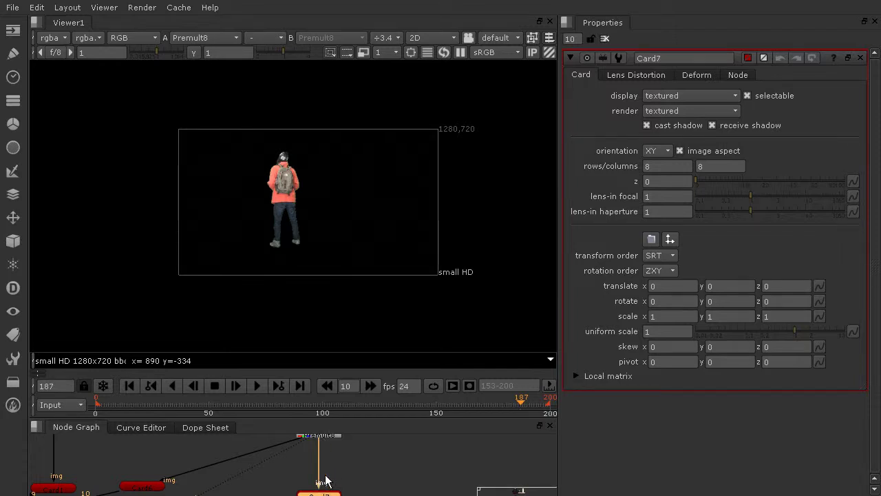
# Step: Insert a ColorCorrect node between Premult8 and the new hiker card
pyautogui.scroll(-3, 326, 480)
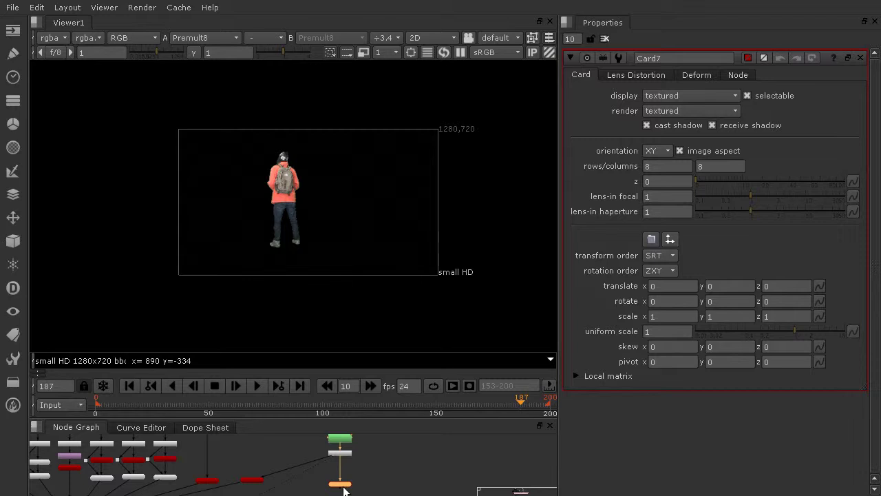
pyautogui.press('Tab')
pyautogui.write('colo')
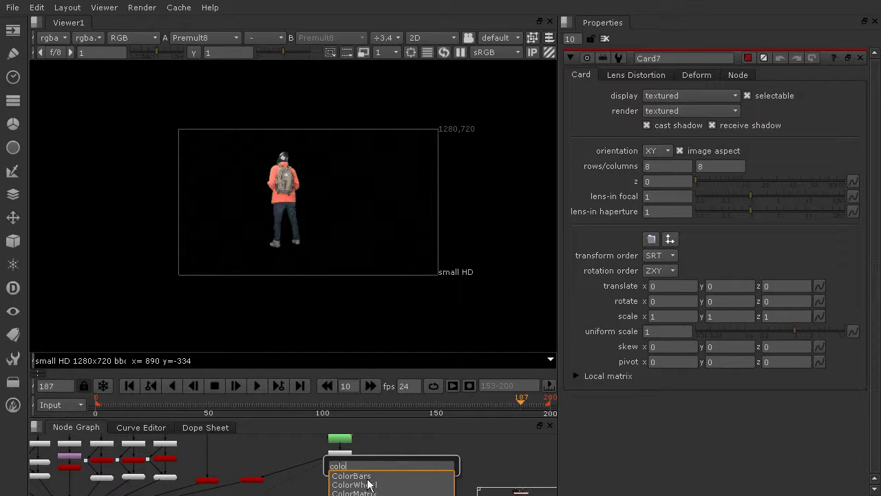
pyautogui.write('rc')
pyautogui.press('Return')
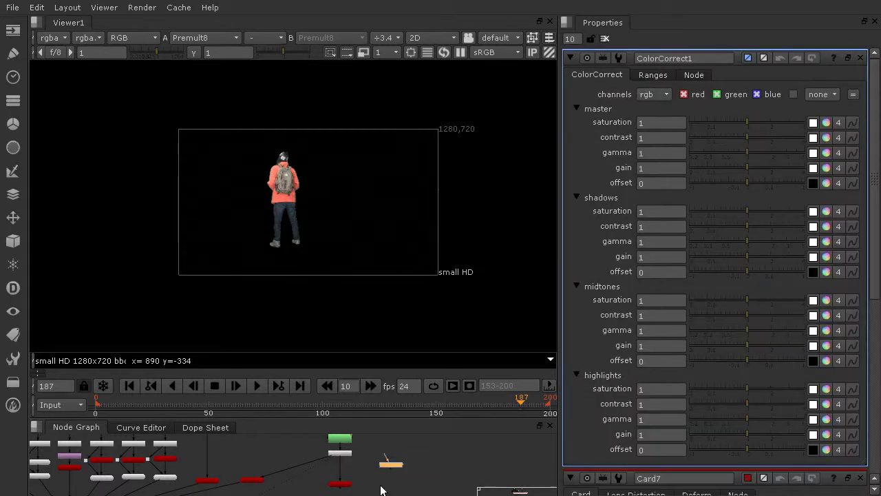
pyautogui.moveTo(390, 472); pyautogui.dragTo(341, 465)
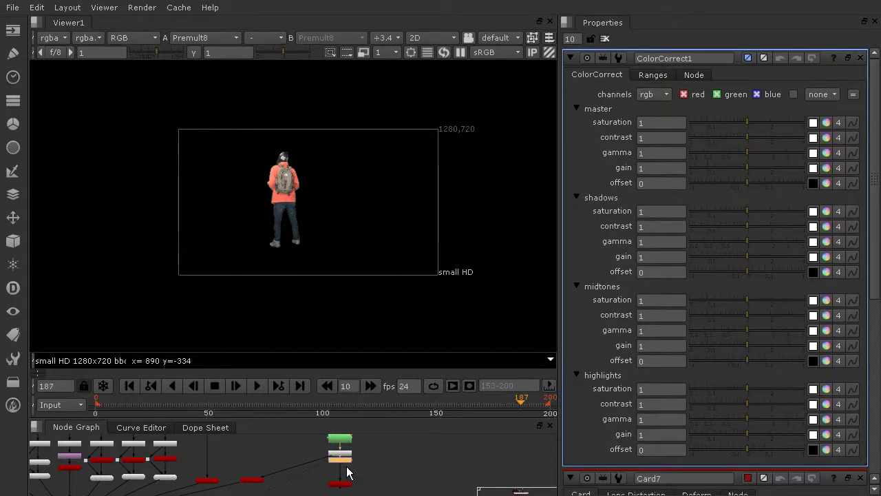
# Step: Display the ColorCorrect output and darken the hiker with master saturation 0.28 and master gain 0.01
pyautogui.click(722, 123)
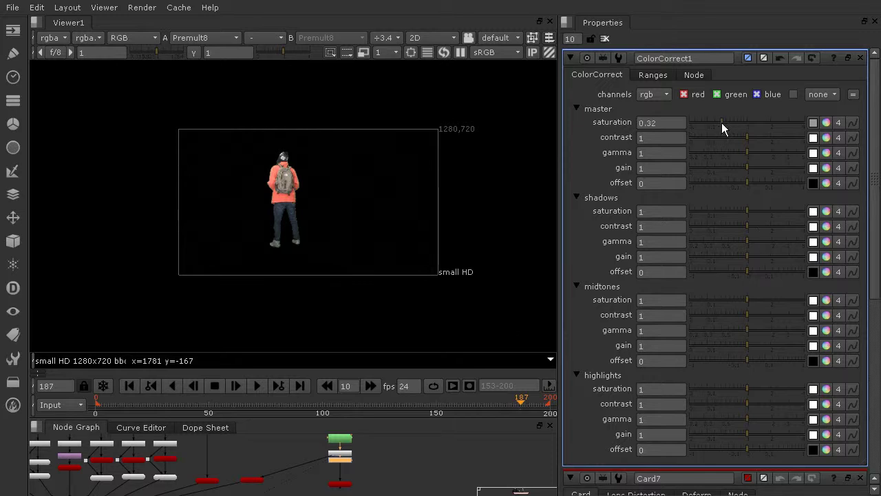
pyautogui.click(705, 125)
pyautogui.click(345, 464)
pyautogui.press('1')
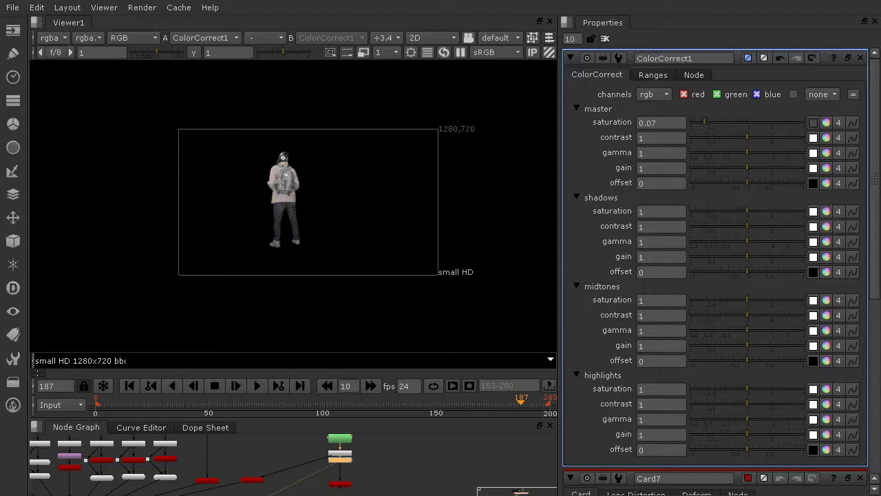
pyautogui.moveTo(704, 124); pyautogui.dragTo(715, 122)
pyautogui.moveTo(744, 171); pyautogui.dragTo(694, 169)
pyautogui.scroll(5, 300, 175)
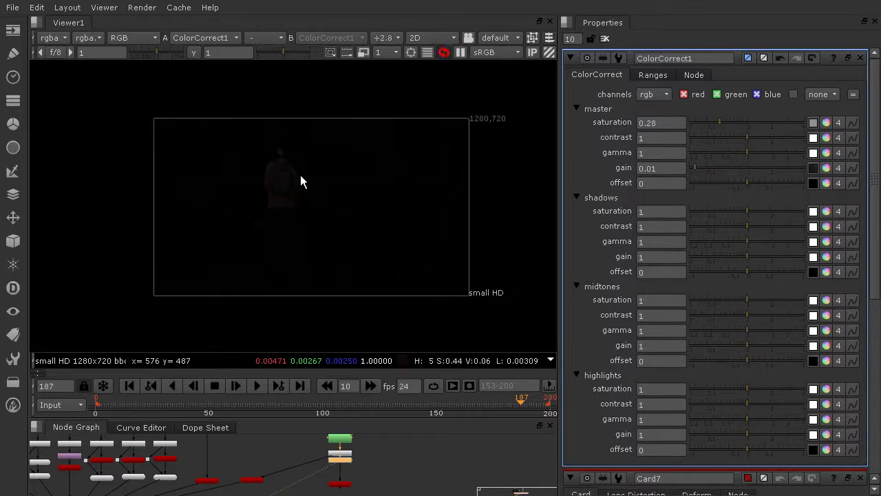
pyautogui.scroll(-4, 299, 174)
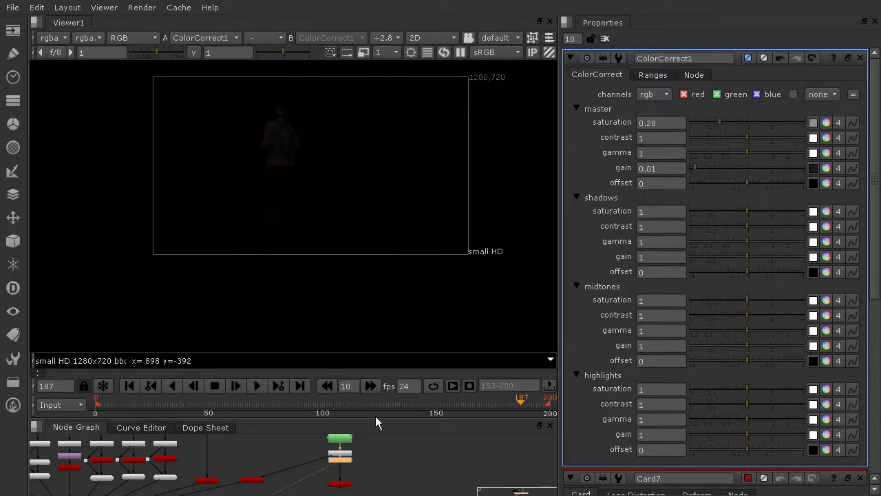
# Step: Insert a Blur node between the ColorCorrect node and the new hiker card
pyautogui.moveTo(388, 474); pyautogui.dragTo(381, 461, button='middle')
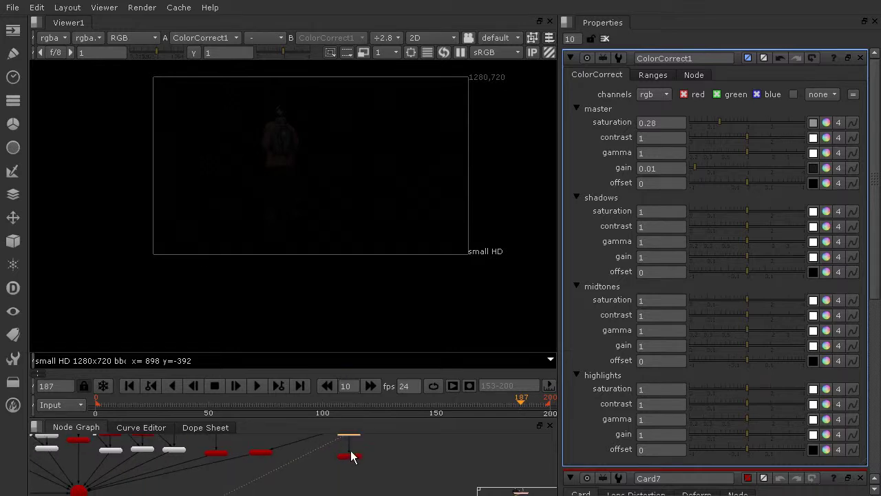
pyautogui.scroll(3, 379, 455)
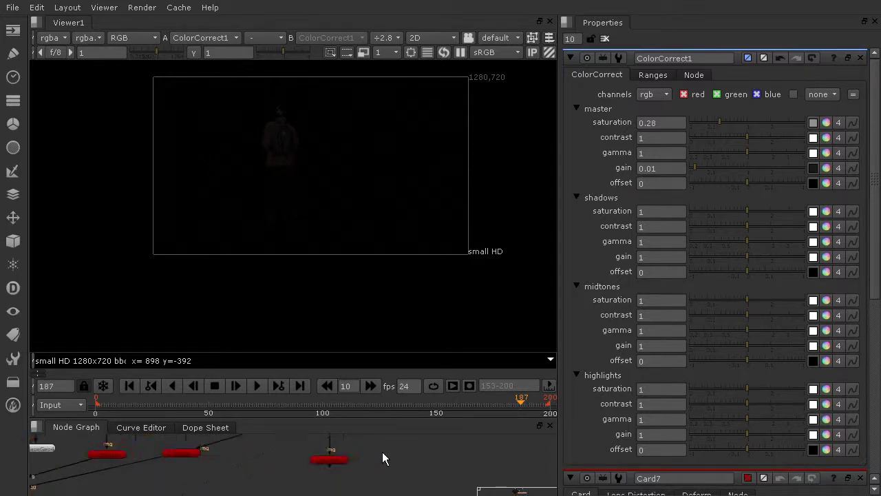
pyautogui.press('Tab')
pyautogui.write('b')
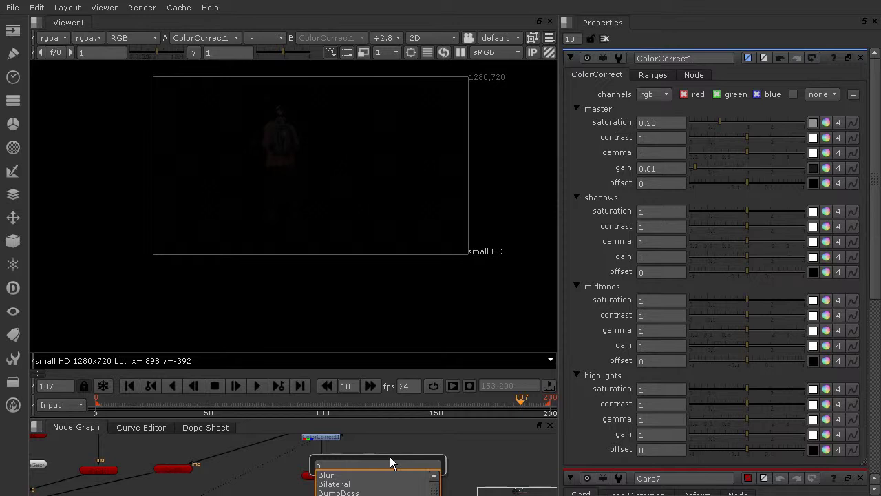
pyautogui.write('l')
pyautogui.press('Return')
pyautogui.moveTo(371, 469); pyautogui.dragTo(320, 461)
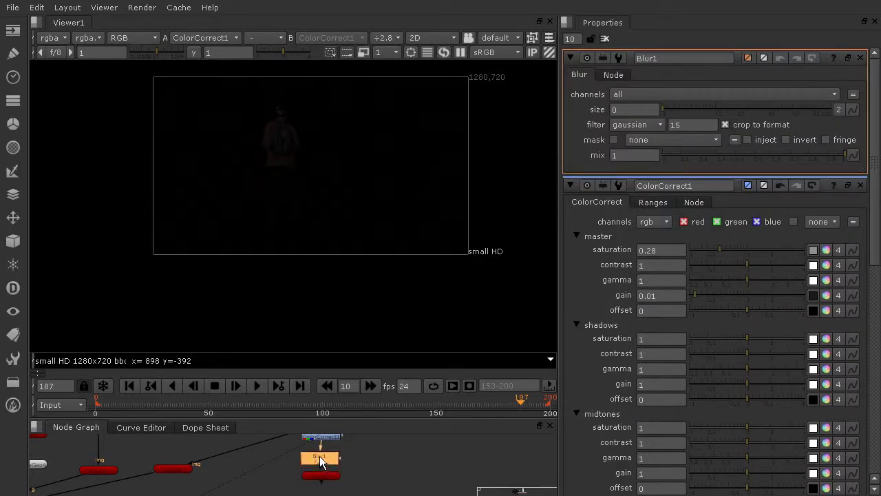
# Step: Show the new darkened card in the 3D viewer and set the Blur size to 7.5
pyautogui.press('1')
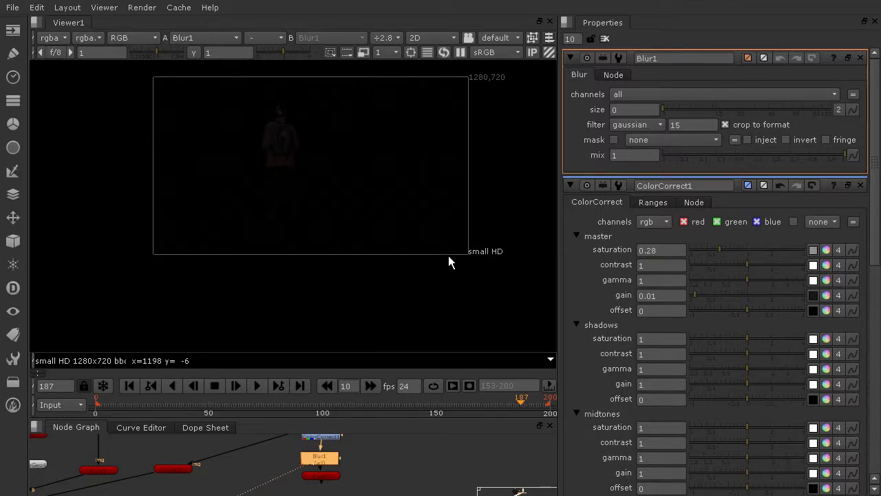
pyautogui.press('2')
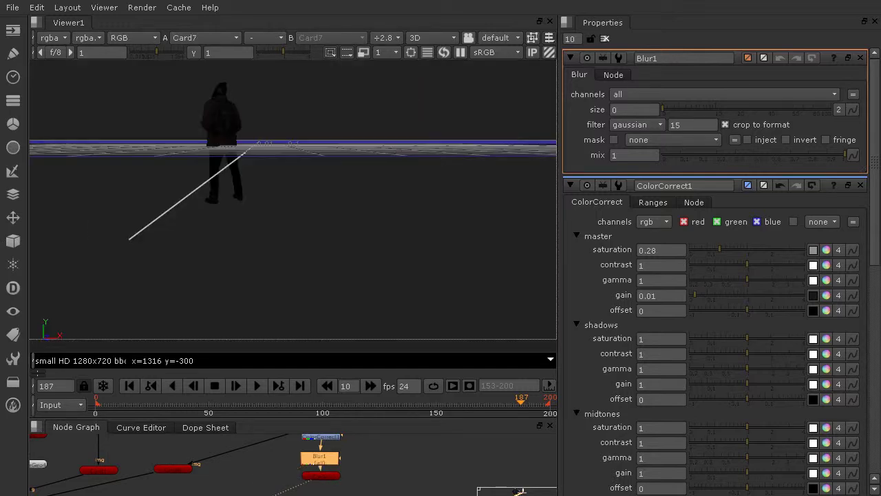
pyautogui.keyDown('ctrl'); pyautogui.moveTo(255, 226); pyautogui.dragTo(254, 143); pyautogui.keyUp('ctrl')
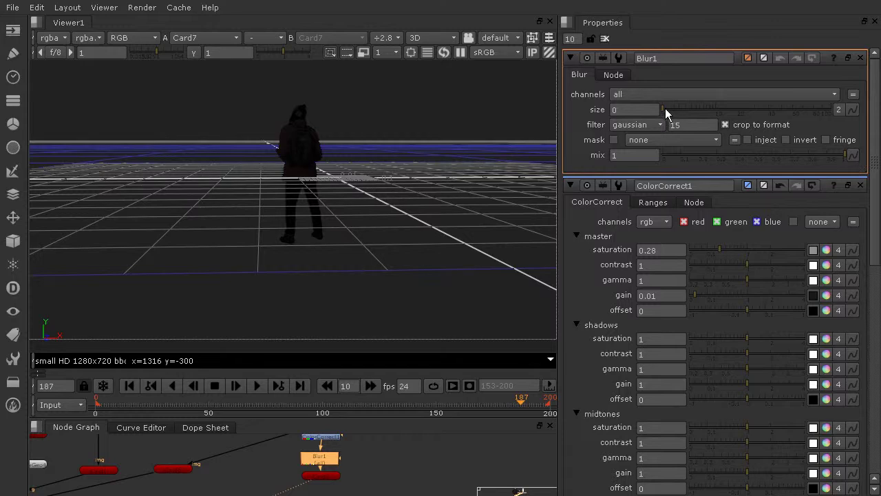
pyautogui.moveTo(663, 109); pyautogui.dragTo(711, 125)
pyautogui.keyDown('ctrl'); pyautogui.moveTo(365, 169); pyautogui.dragTo(435, 130); pyautogui.keyUp('ctrl')
# Step: Open the properties of the new card node below the Blur
pyautogui.scroll(-2, 372, 460)
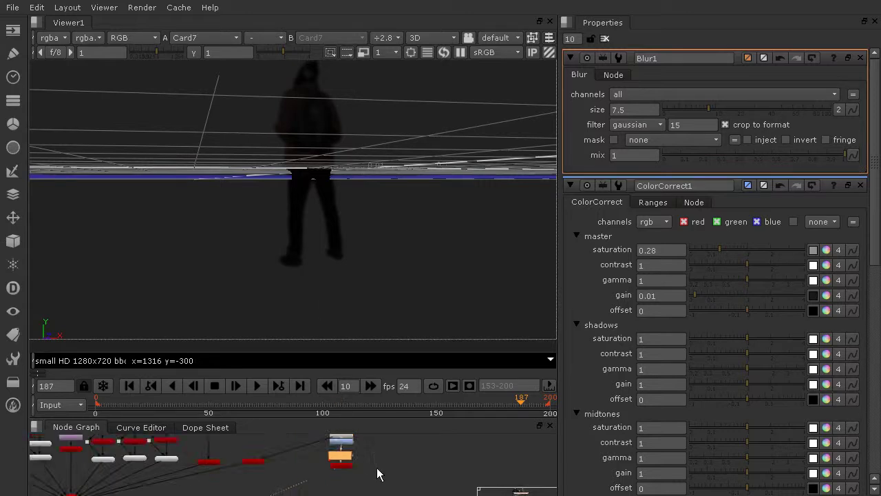
pyautogui.moveTo(377, 473); pyautogui.dragTo(390, 467, button='middle')
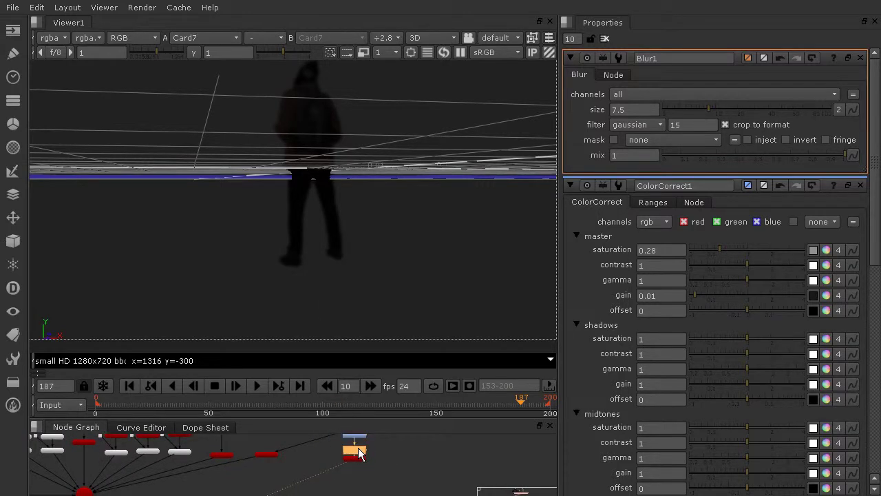
pyautogui.click(356, 456)
pyautogui.doubleClick(356, 457)
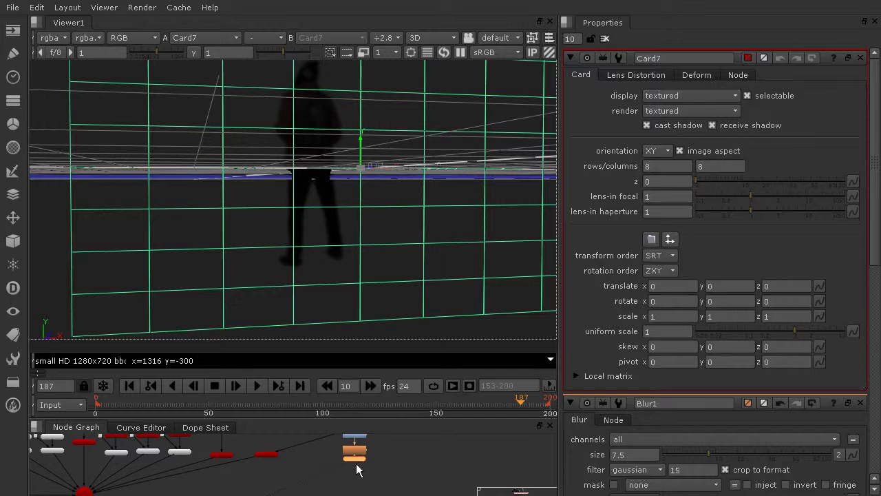
# Step: Connect the new Card7 node to the Scene1 node and show the full scene in the 3D viewer
pyautogui.scroll(-2, 348, 466)
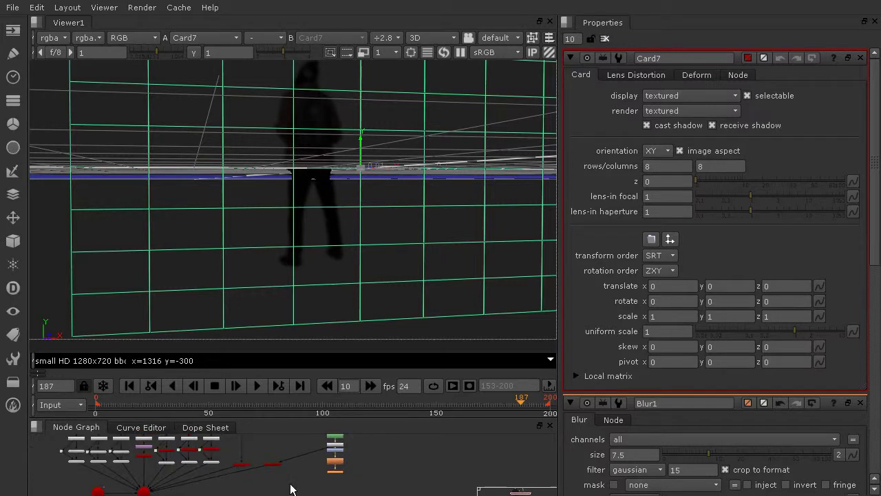
pyautogui.scroll(2, 382, 475)
pyautogui.moveTo(237, 442); pyautogui.dragTo(339, 418, button='middle')
pyautogui.moveTo(134, 465); pyautogui.dragTo(193, 475)
pyautogui.scroll(5, 194, 480)
pyautogui.moveTo(186, 471); pyautogui.dragTo(188, 490)
pyautogui.scroll(-5, 278, 456)
pyautogui.scroll(-3, 308, 411)
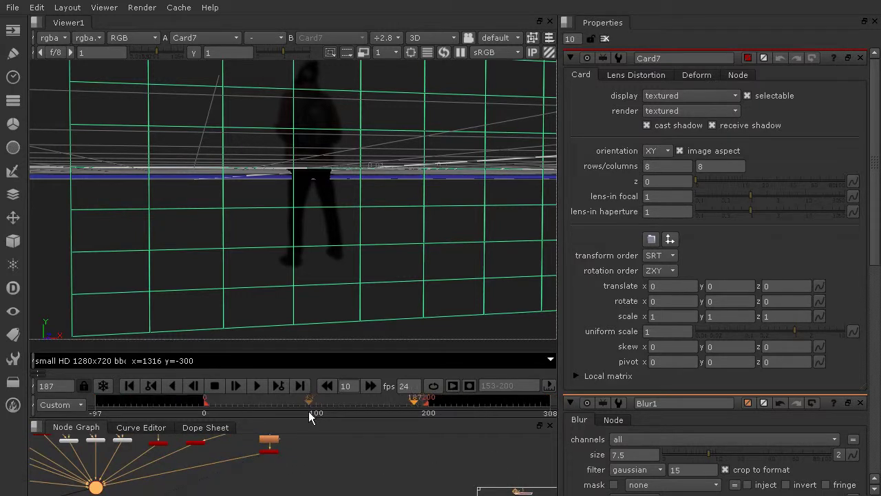
pyautogui.scroll(-2, 309, 411)
pyautogui.moveTo(255, 465); pyautogui.dragTo(96, 485)
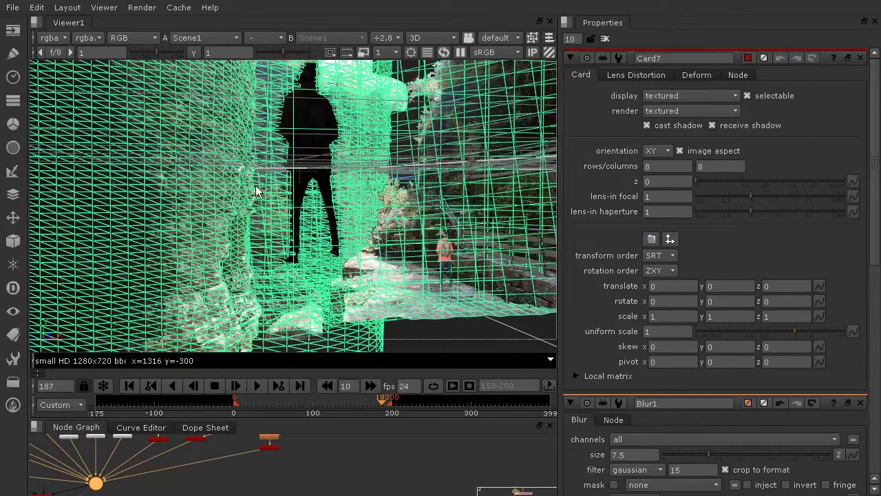
# Step: Set the timeline frame range back to Input
pyautogui.click(53, 405)
pyautogui.click(79, 393)
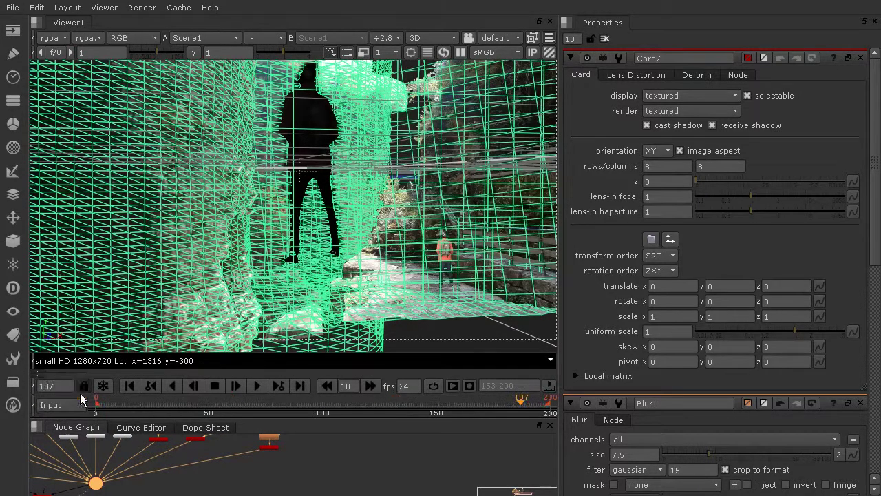
pyautogui.scroll(-5, 428, 202)
pyautogui.keyDown('ctrl'); pyautogui.moveTo(491, 294); pyautogui.dragTo(423, 305); pyautogui.keyUp('ctrl')
pyautogui.scroll(6, 478, 177)
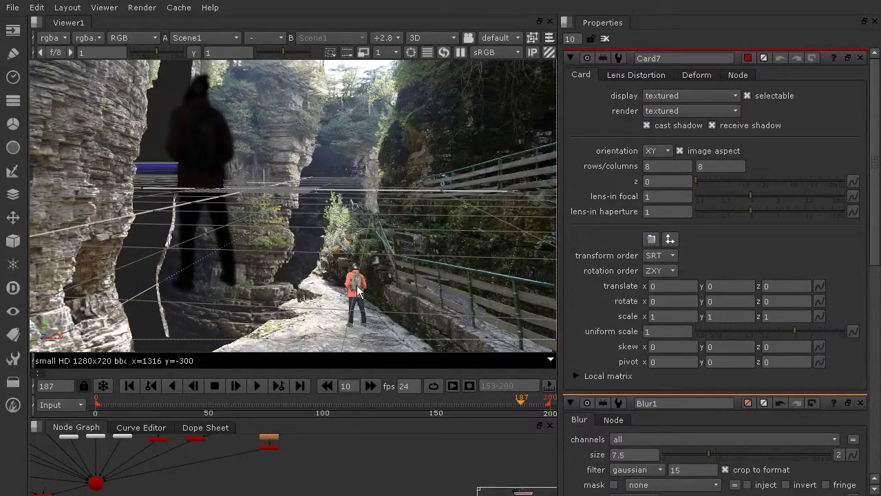
# Step: Duplicate the hiker's Card6 node and delete the Card7 node below the Blur
pyautogui.scroll(3, 272, 455)
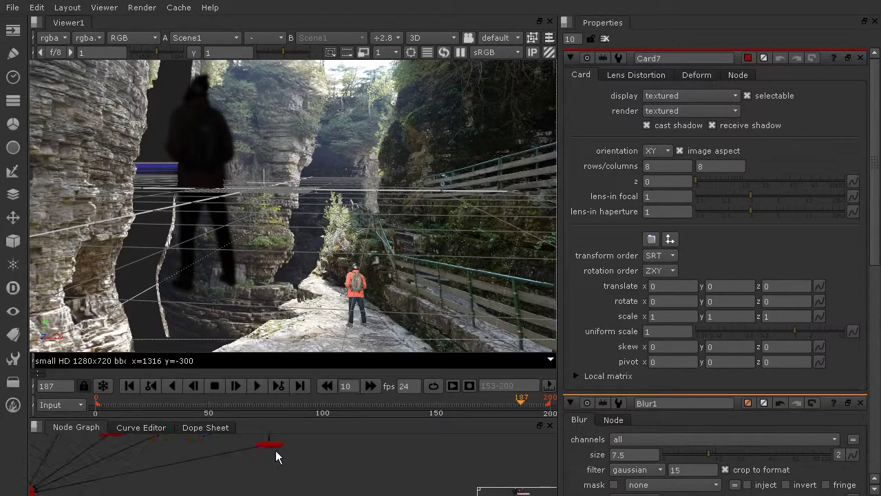
pyautogui.scroll(2, 237, 471)
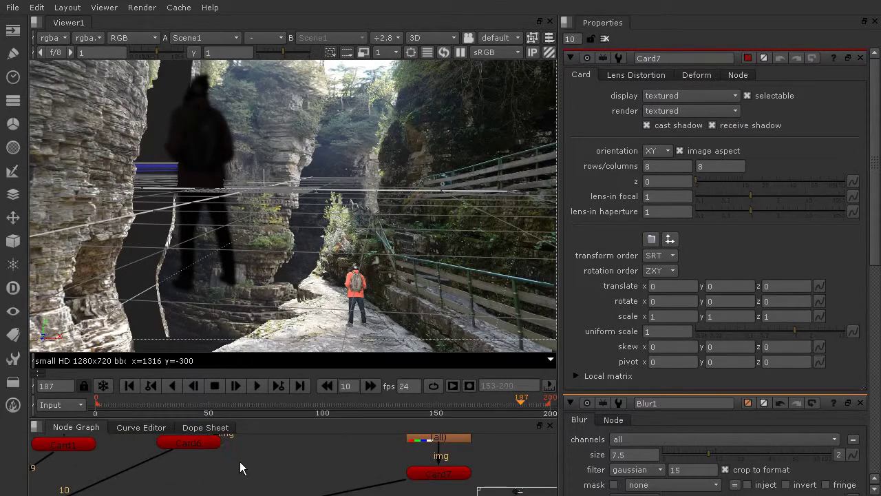
pyautogui.click(215, 442)
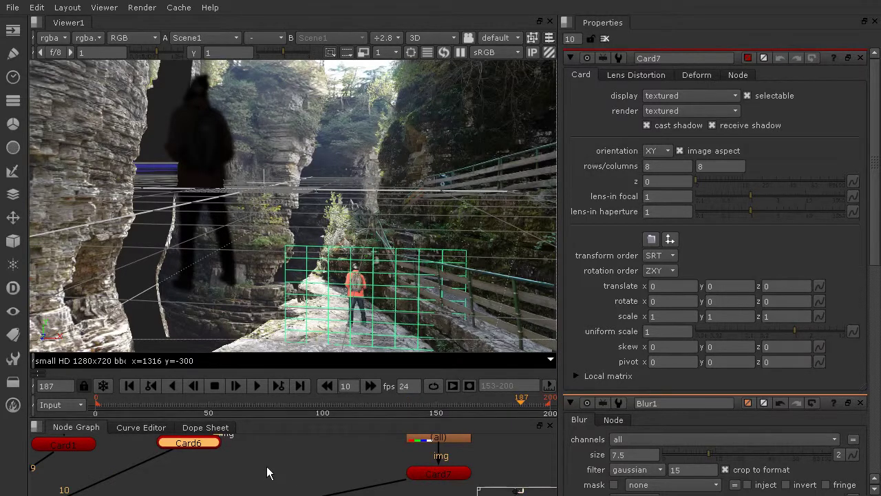
pyautogui.hotkey('ctrl', 'v')
pyautogui.moveTo(434, 475); pyautogui.dragTo(362, 479)
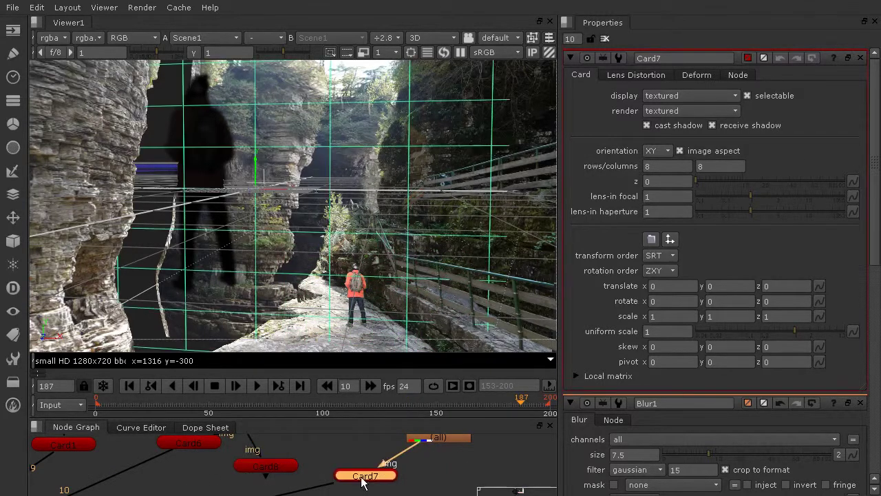
pyautogui.press('Delete')
# Step: Connect the duplicated card to the Blur output and the Scene1 node, and place it directly beneath the Blur node
pyautogui.moveTo(266, 466); pyautogui.dragTo(447, 438)
pyautogui.scroll(-3, 447, 440)
pyautogui.scroll(2, 430, 451)
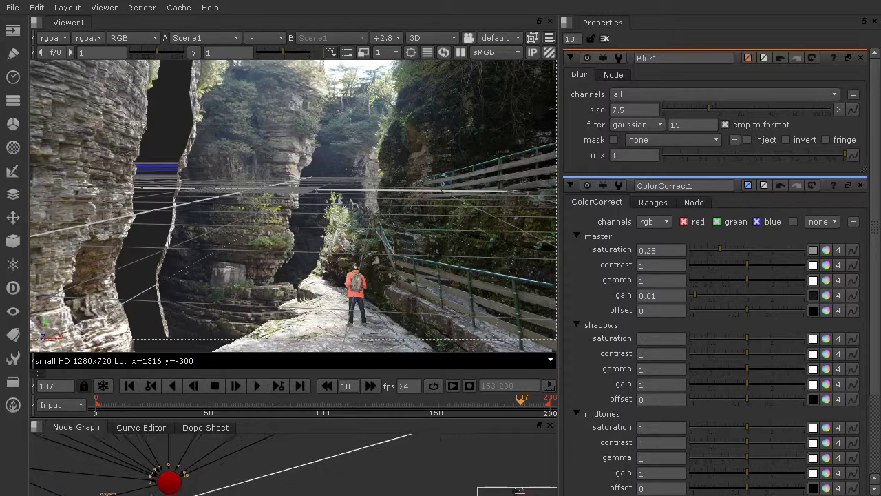
pyautogui.moveTo(424, 445); pyautogui.dragTo(180, 482)
pyautogui.scroll(3, 266, 480)
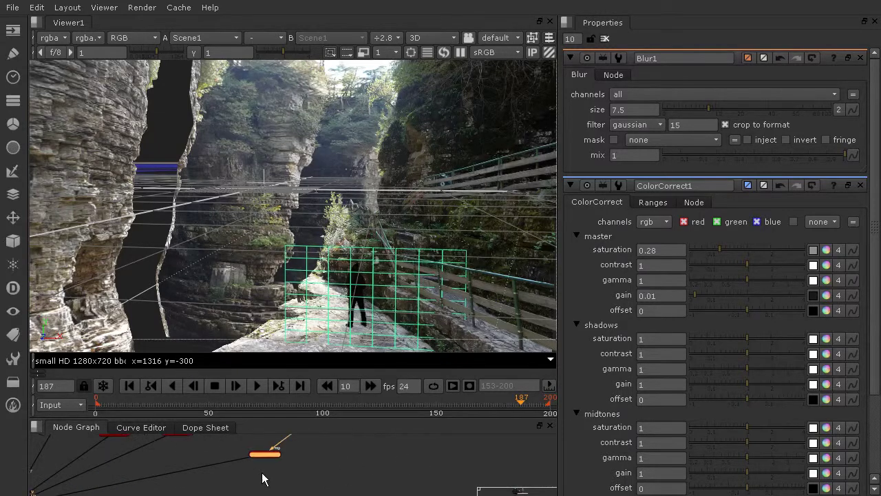
pyautogui.moveTo(267, 456); pyautogui.dragTo(323, 447)
pyautogui.moveTo(313, 461); pyautogui.dragTo(303, 485, button='middle')
pyautogui.moveTo(310, 474); pyautogui.dragTo(292, 474)
# Step: Open the properties of the duplicated card below the Blur
pyautogui.scroll(4, 418, 316)
pyautogui.moveTo(422, 269)
pyautogui.mouseDown(button='middle')
pyautogui.moveTo(407, 257)
pyautogui.moveTo(410, 274)
pyautogui.mouseUp(button='middle')
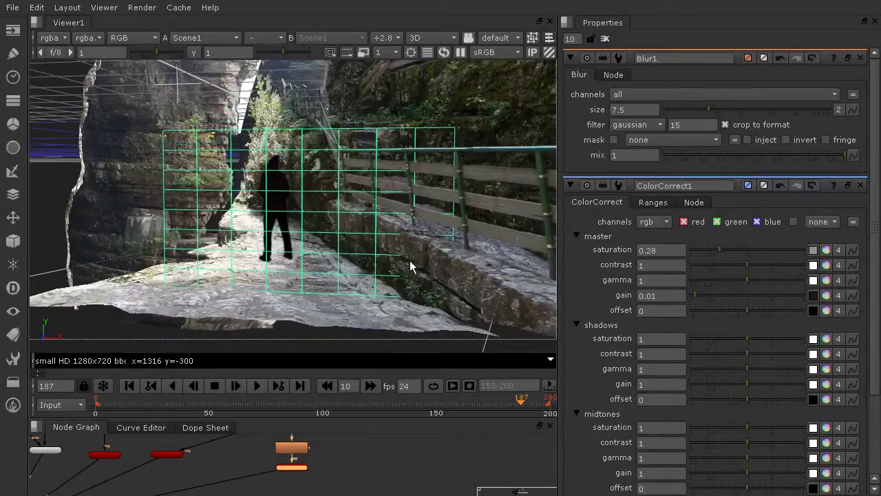
pyautogui.doubleClick(290, 472)
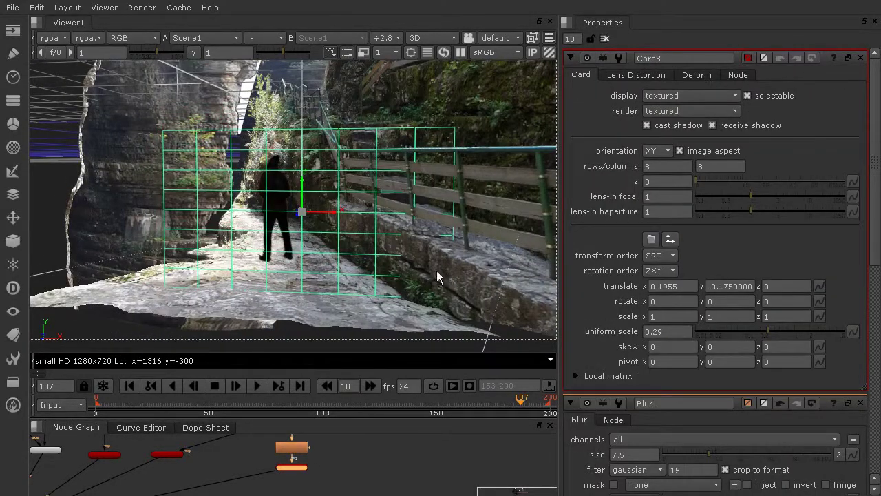
pyautogui.keyDown('ctrl'); pyautogui.moveTo(373, 224); pyautogui.dragTo(348, 160); pyautogui.keyUp('ctrl')
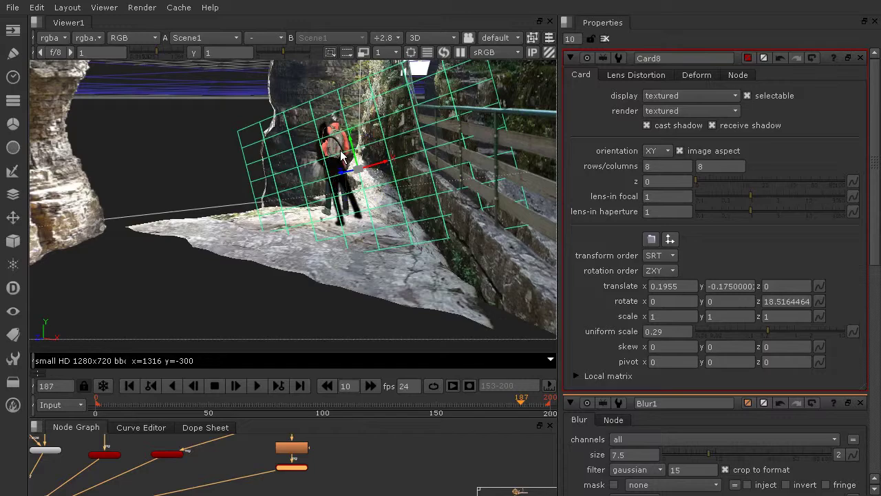
pyautogui.hotkey('ctrl', 'z')
pyautogui.scroll(3, 365, 157)
pyautogui.keyDown('ctrl'); pyautogui.moveTo(424, 141); pyautogui.dragTo(408, 226); pyautogui.keyUp('ctrl')
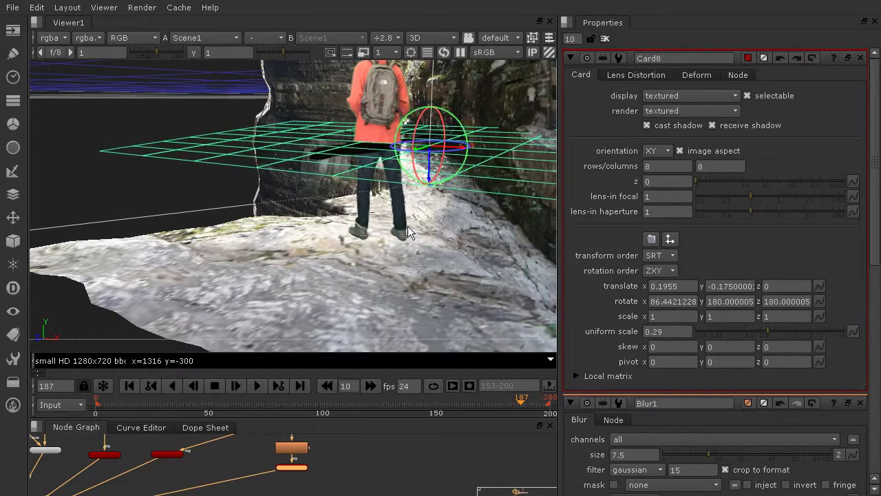
pyautogui.hotkey('ctrl', 'z')
# Step: Set the darkened card's X rotation to 90 and move it to the hiker's feet, at about X 0.19, Y -0.225, Z 0.036
pyautogui.click(673, 301)
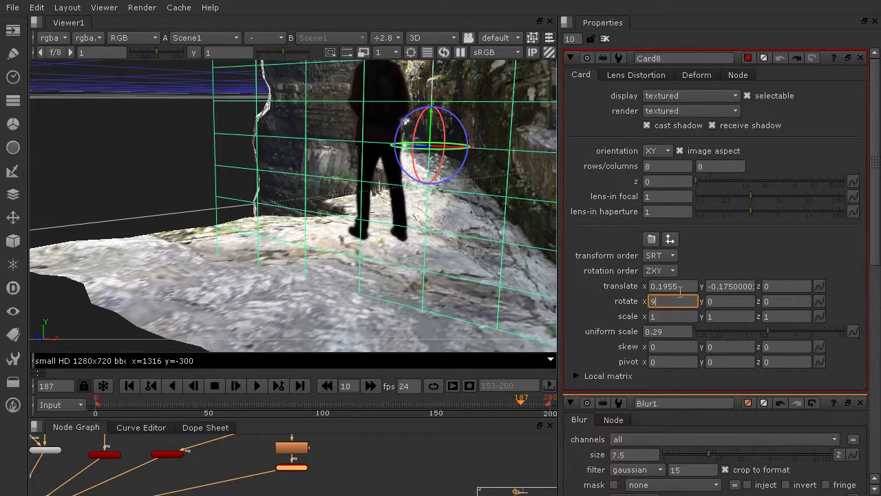
pyautogui.press('Return')
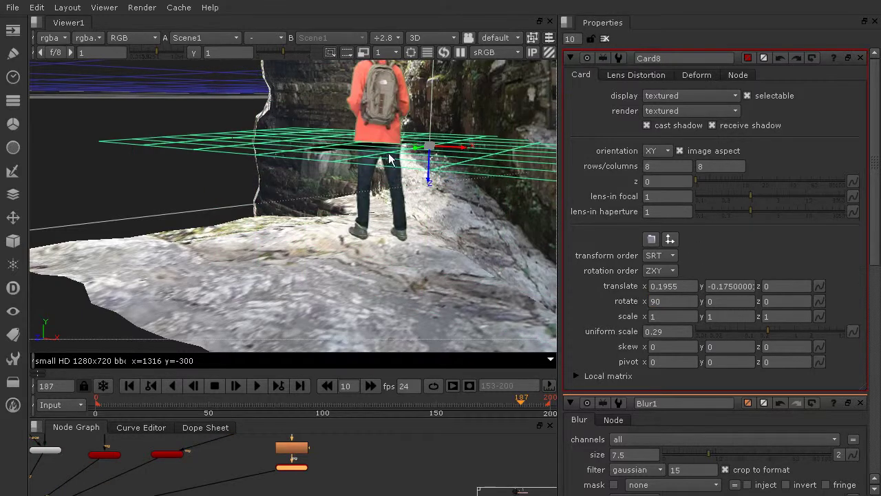
pyautogui.moveTo(427, 164); pyautogui.dragTo(285, 298)
pyautogui.moveTo(404, 269); pyautogui.dragTo(387, 299)
pyautogui.click(378, 303)
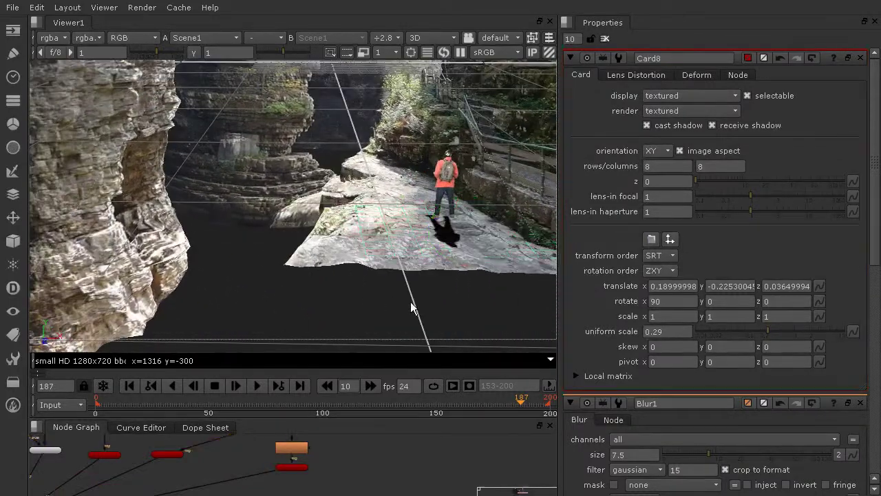
# Step: Examine the shadow's alignment with the hiker's feet at several frames across the timeline, finishing on frame 1
pyautogui.keyDown('ctrl'); pyautogui.moveTo(452, 247); pyautogui.dragTo(328, 360); pyautogui.keyUp('ctrl')
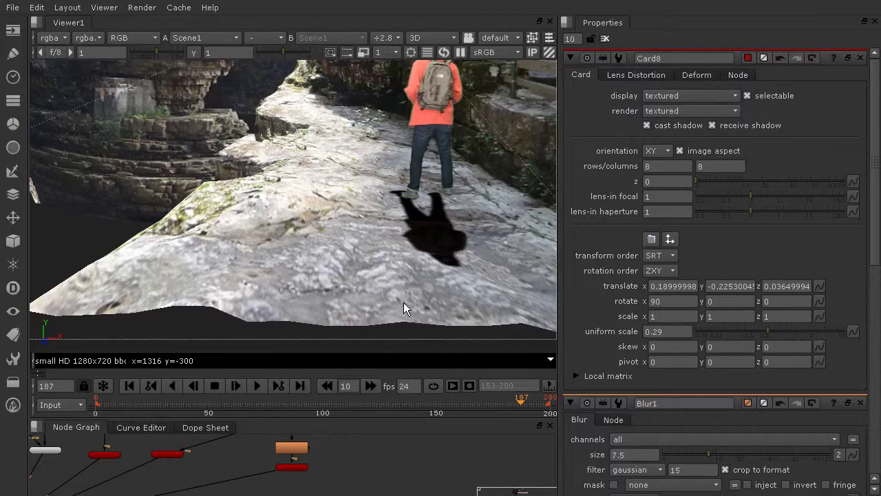
pyautogui.moveTo(175, 403); pyautogui.dragTo(305, 405)
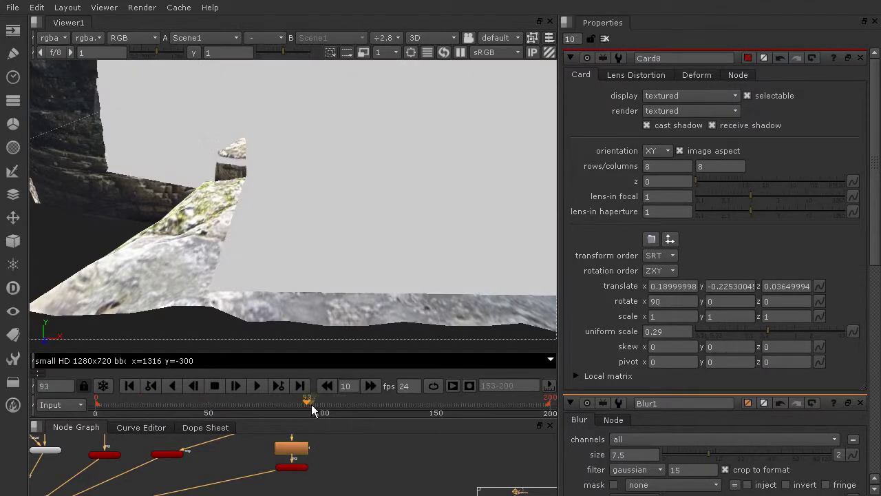
pyautogui.moveTo(373, 399)
pyautogui.mouseDown()
pyautogui.moveTo(522, 405)
pyautogui.moveTo(372, 405)
pyautogui.mouseUp()
pyautogui.click(175, 409)
pyautogui.click(117, 405)
pyautogui.moveTo(116, 405); pyautogui.dragTo(108, 407)
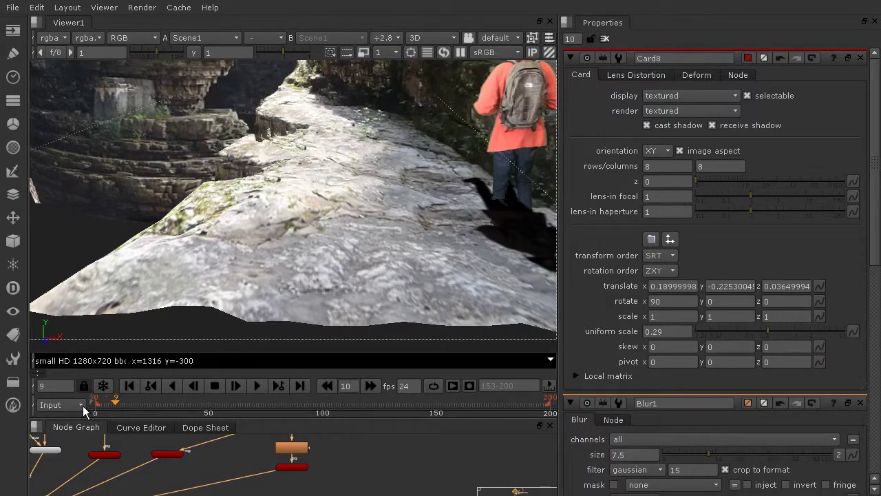
pyautogui.click(98, 408)
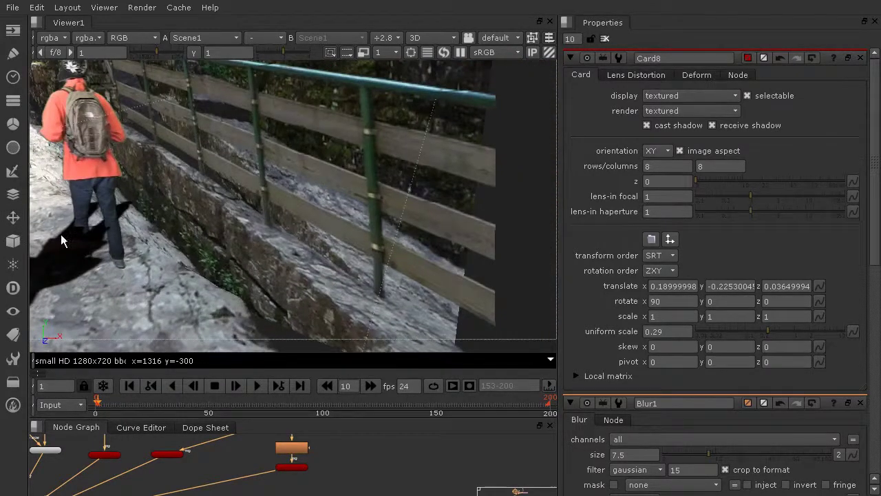
pyautogui.keyDown('ctrl'); pyautogui.moveTo(60, 234); pyautogui.dragTo(135, 237); pyautogui.keyUp('ctrl')
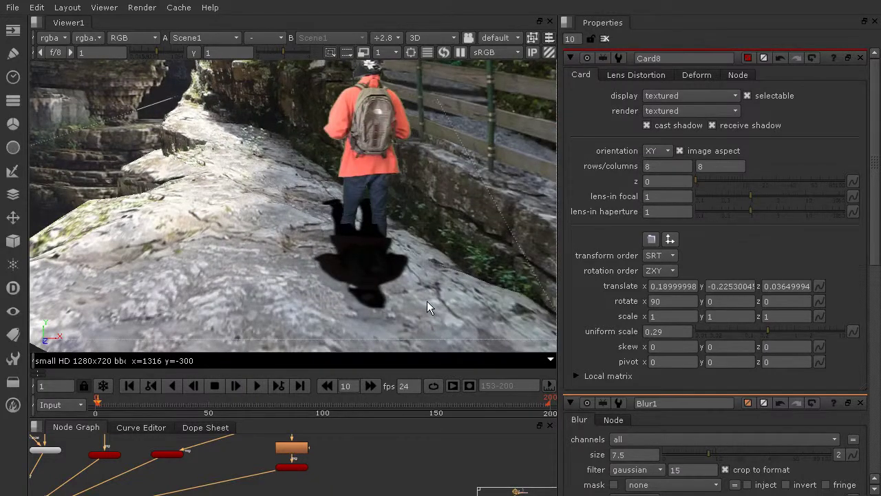